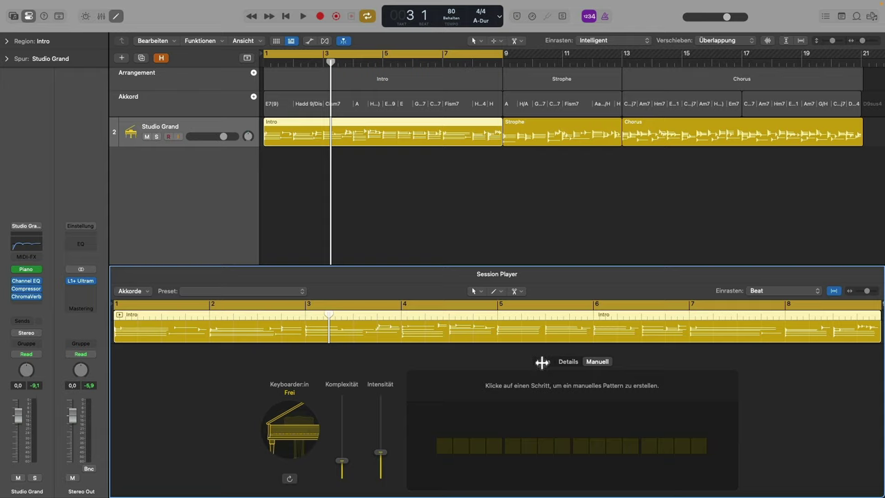
Show the main Session Player settings and compare them for the Strophe, Chorus and Intro regions
click(543, 362)
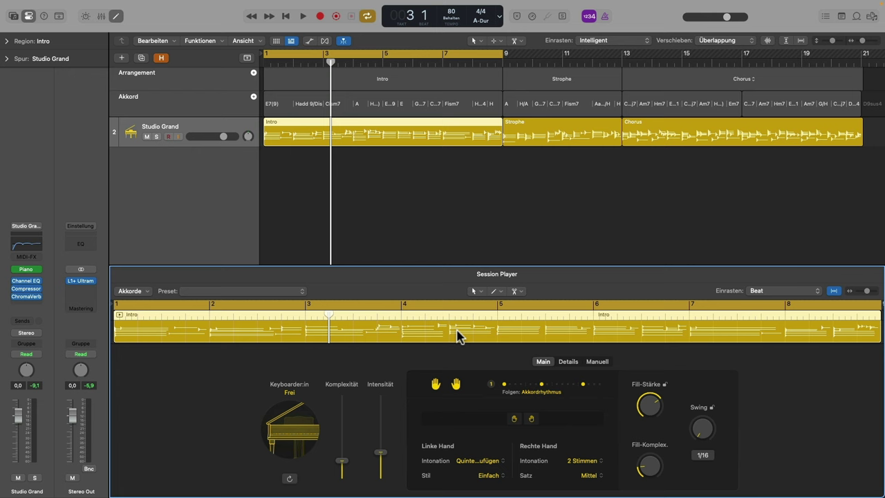
click(565, 131)
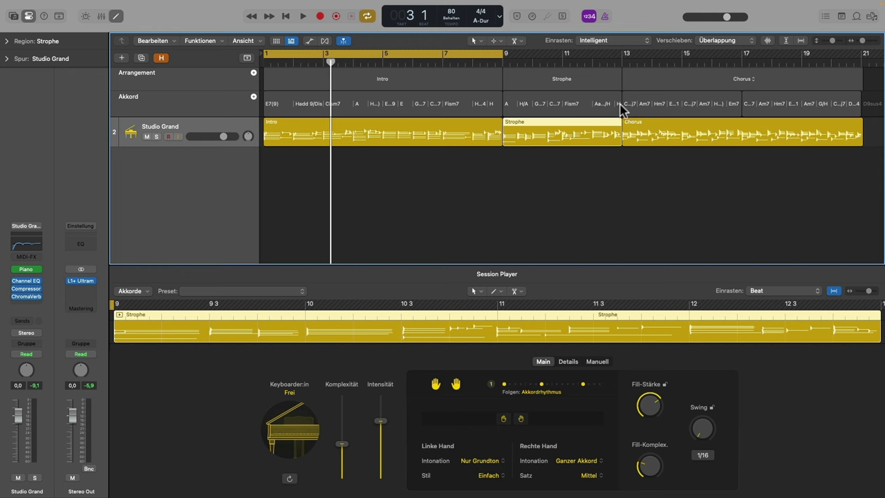
click(662, 126)
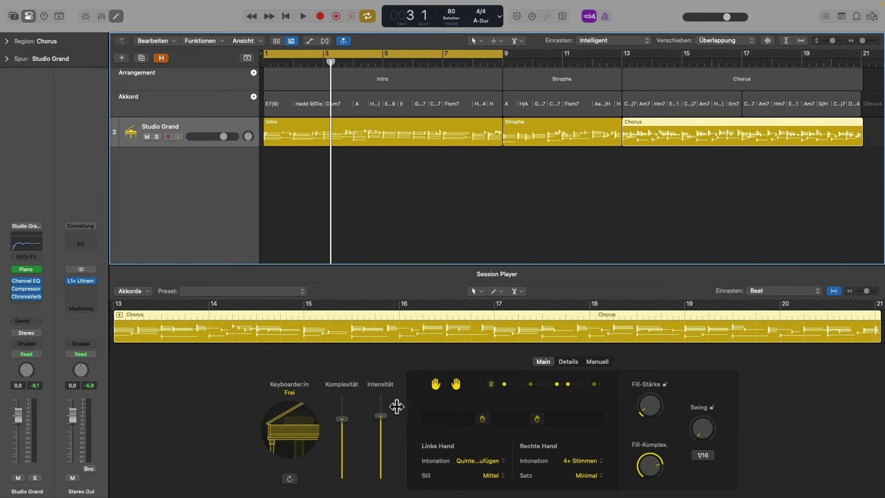
click(383, 128)
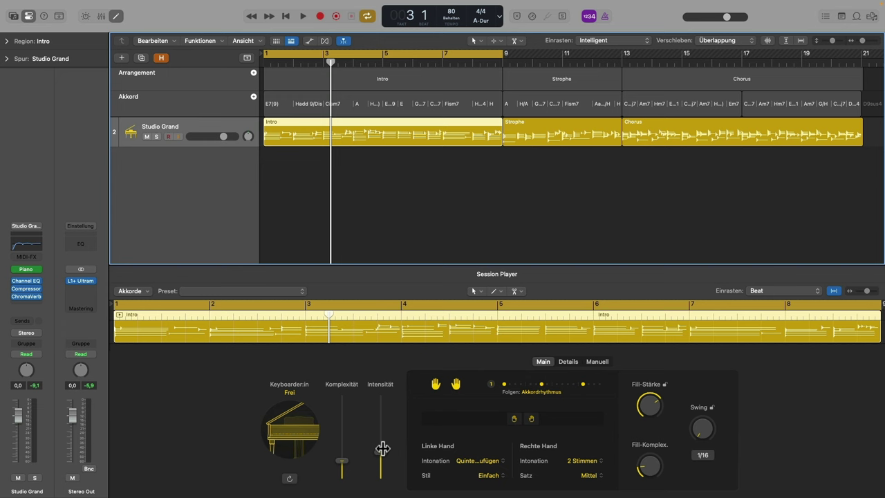
Spread the Intro's left and right hand positions to the opposite outer ends of the keyboard range and audition the region
click(513, 414)
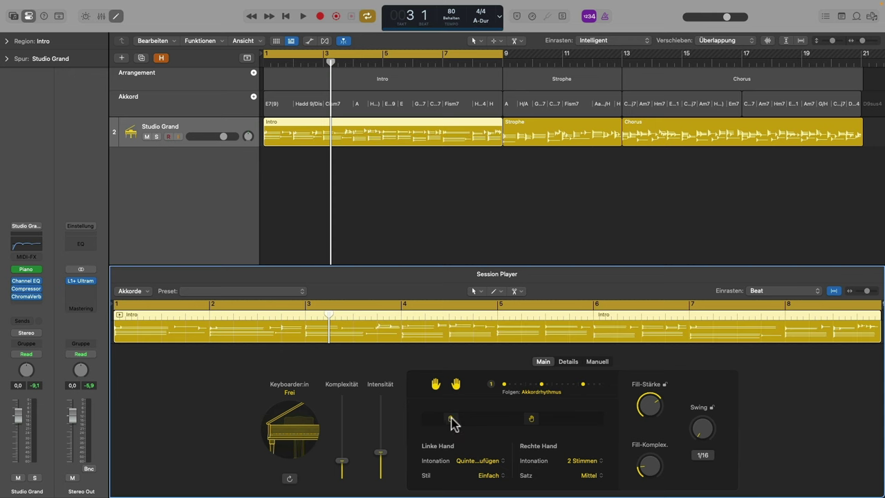
drag(441, 422, 427, 419)
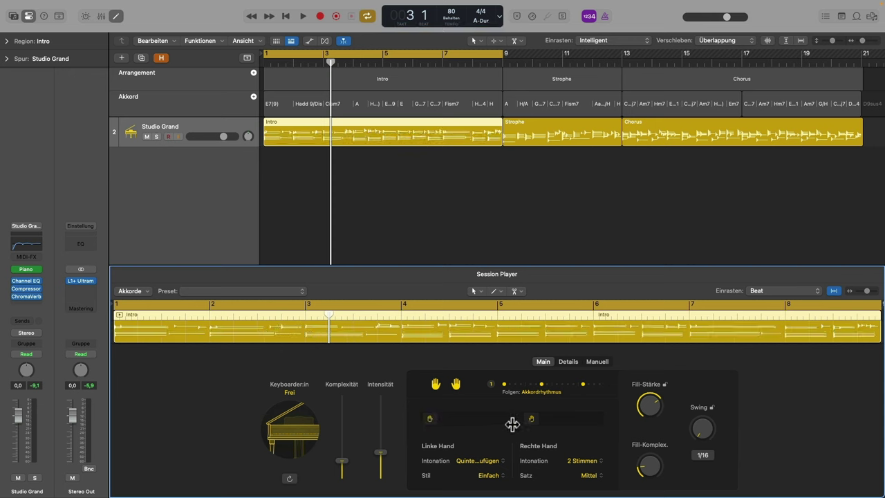
drag(530, 420, 609, 425)
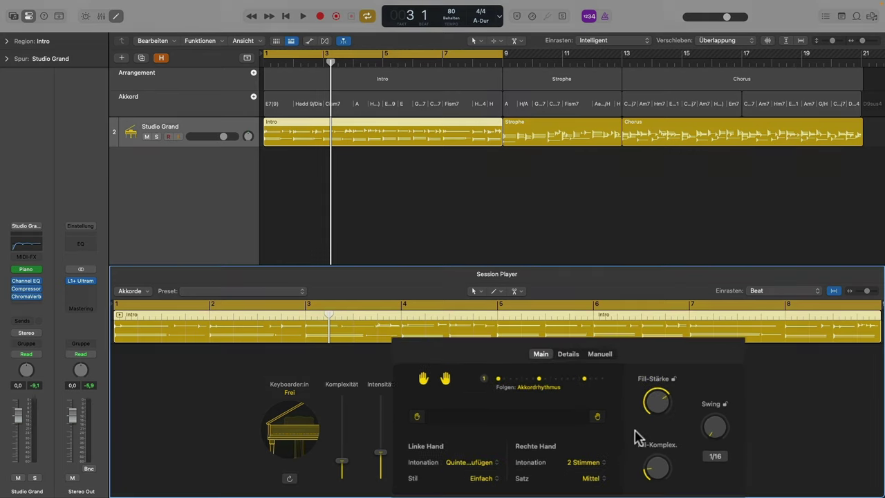
key(space)
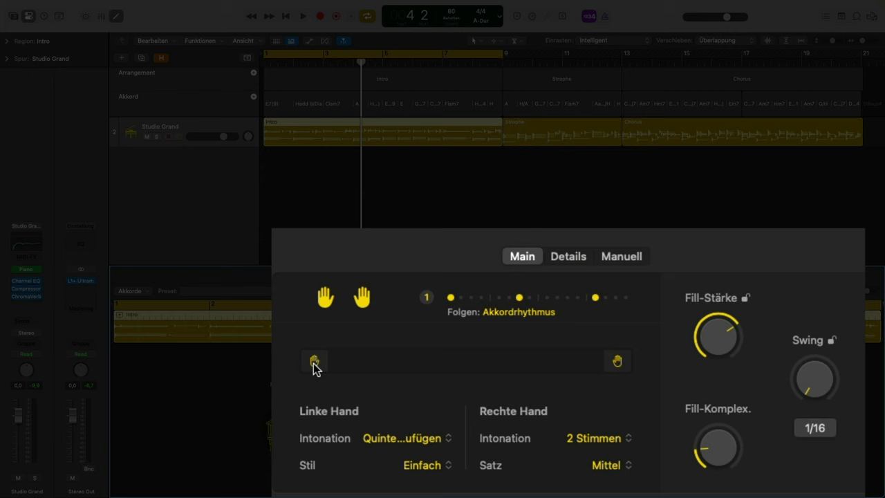
While the Intro plays, bring both hand positions close together around the middle of the keyboard range, then stop playback
key(space)
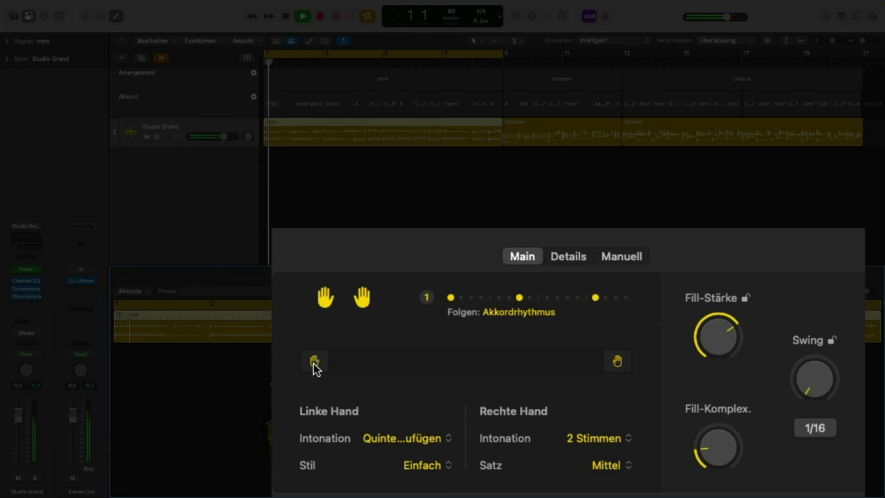
drag(313, 363, 422, 364)
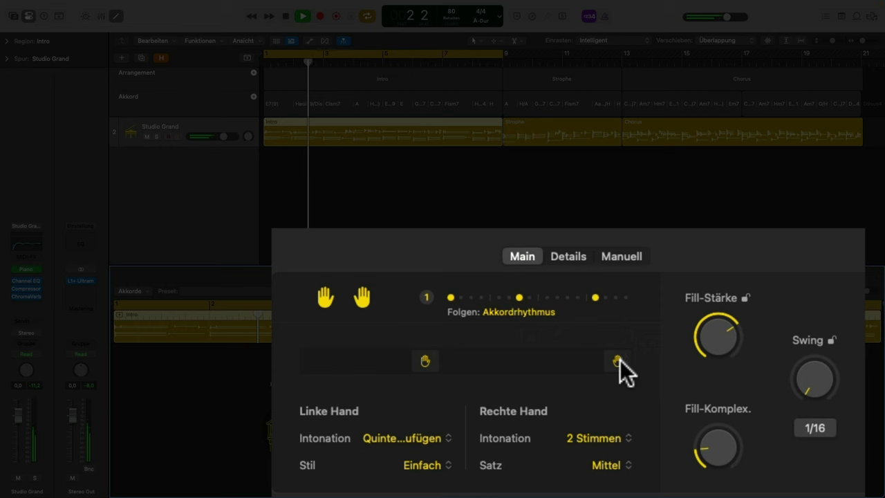
drag(619, 360, 522, 367)
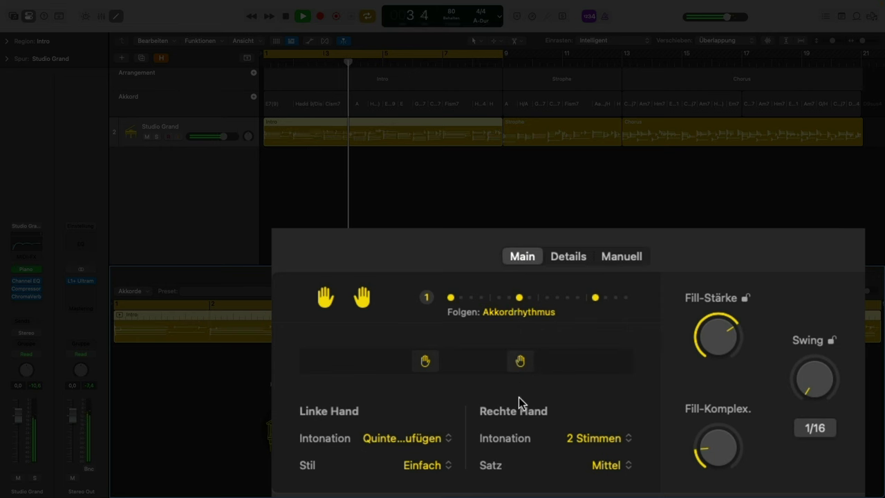
drag(432, 360, 450, 358)
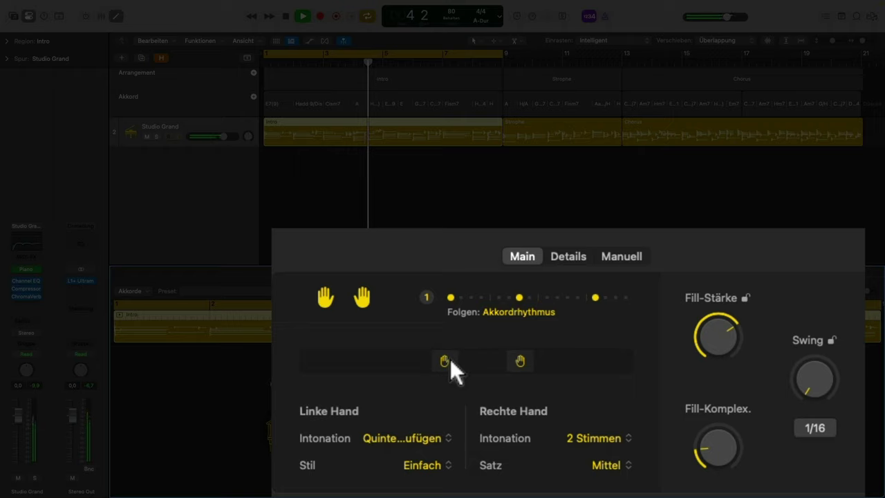
drag(517, 360, 510, 361)
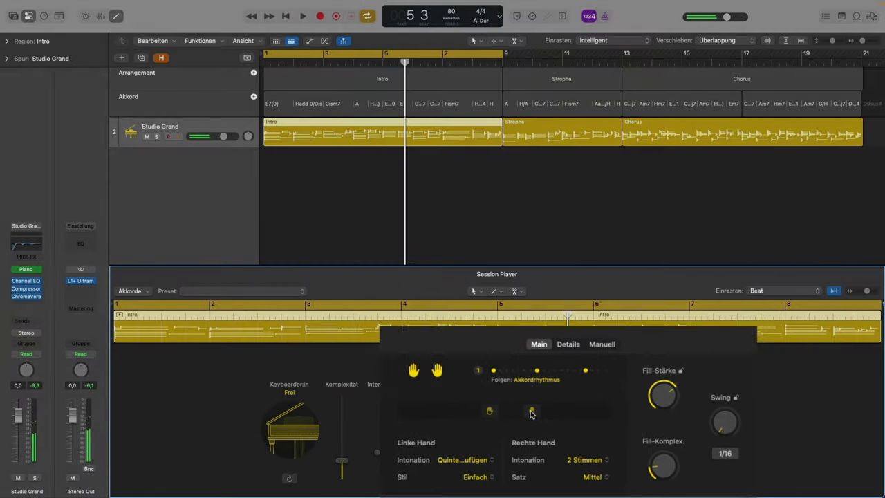
key(space)
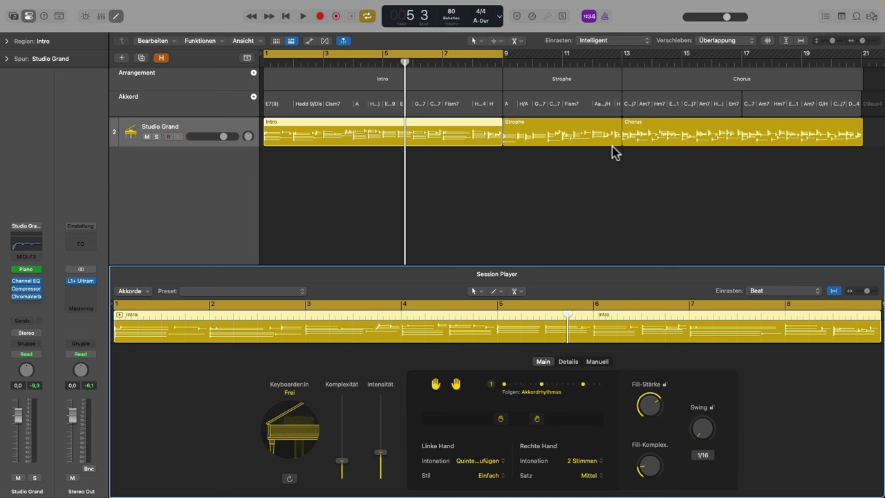
Check the hand positions of the Strophe and Chorus regions and return to the Intro region
click(563, 129)
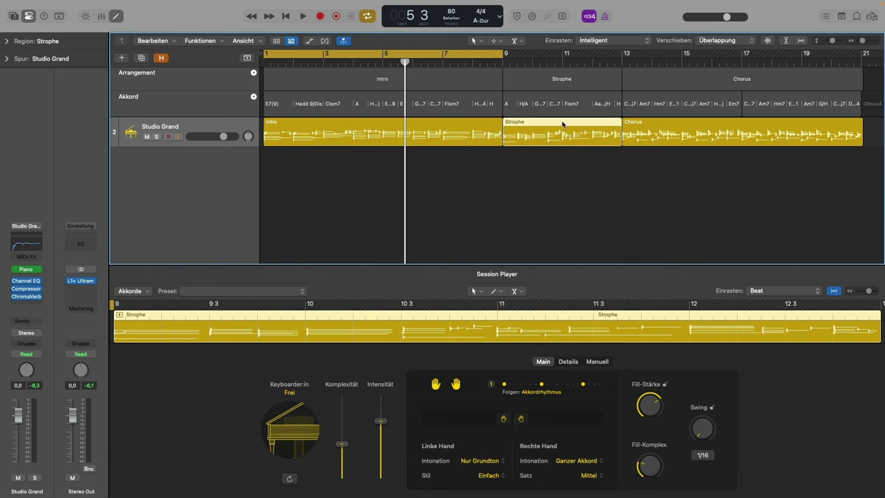
click(676, 131)
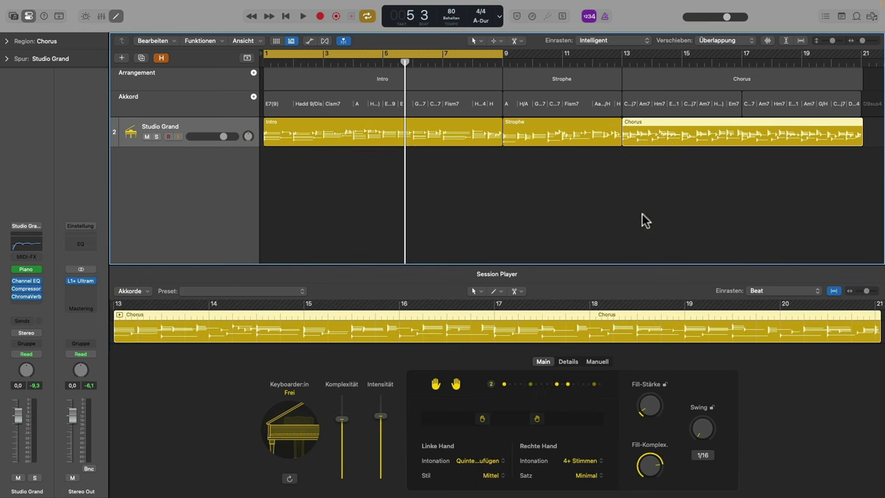
click(471, 130)
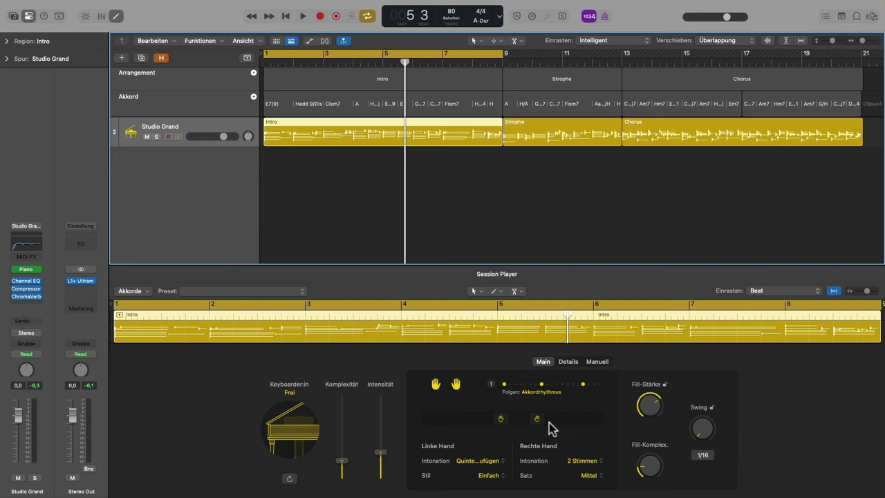
Set the Intro's left-hand intonation to Grundton & Oktave and its style to Kontinuierliche Achtel
click(500, 460)
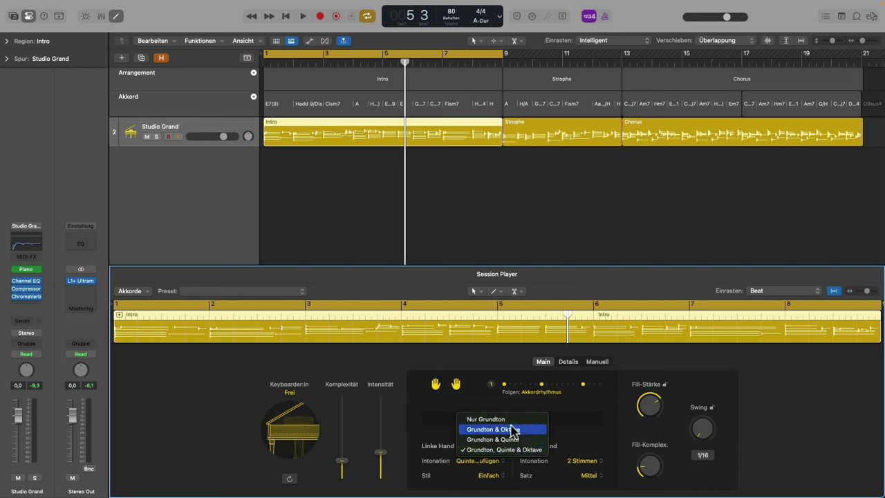
click(506, 429)
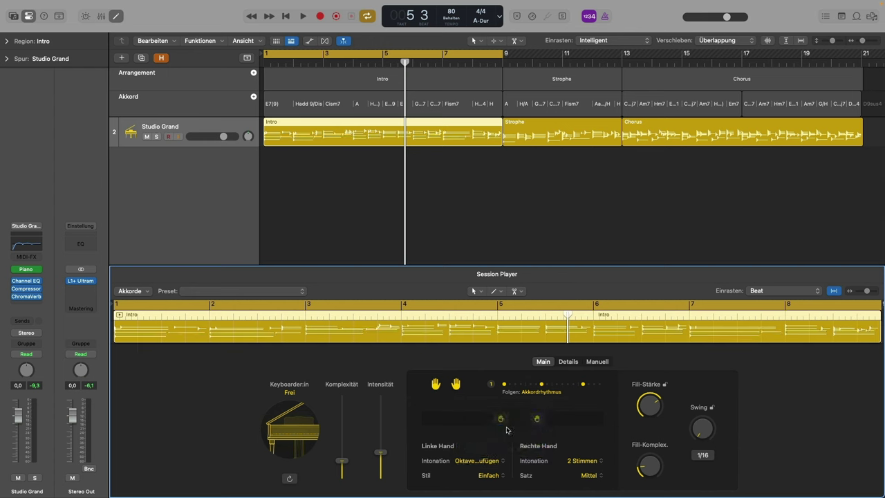
click(501, 479)
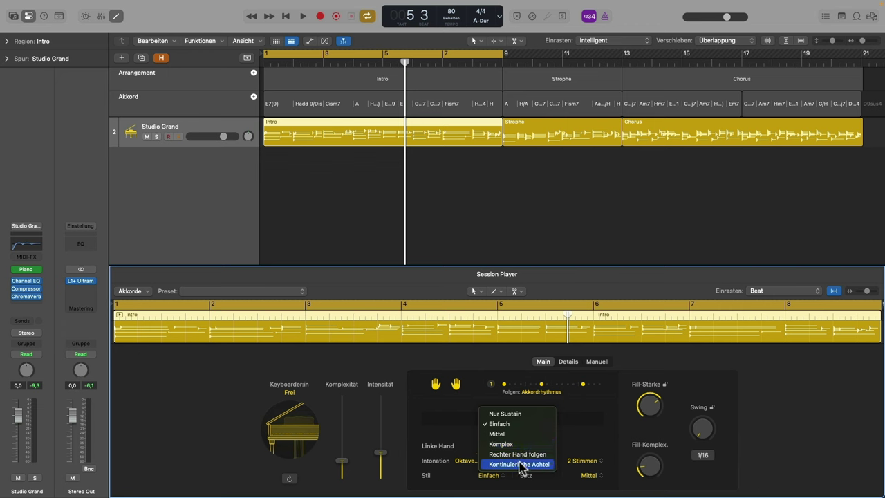
click(521, 465)
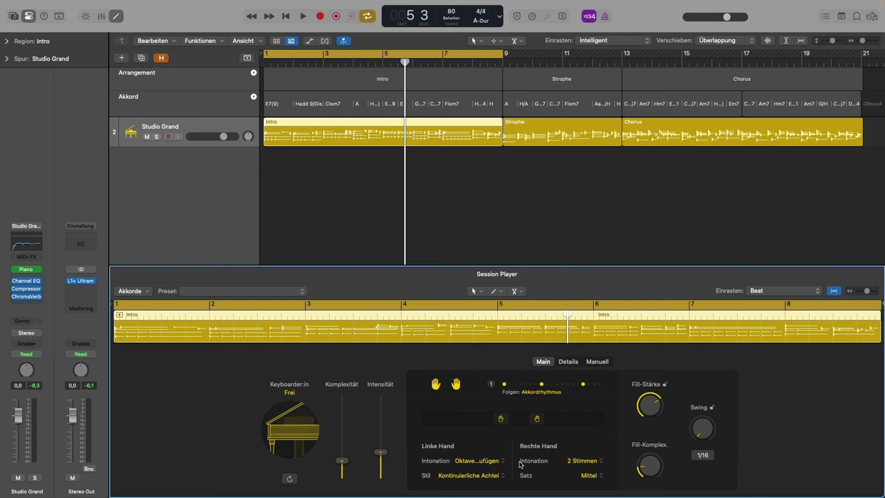
Move the left hand position further down the keyboard range and audition the Intro
drag(499, 419, 474, 420)
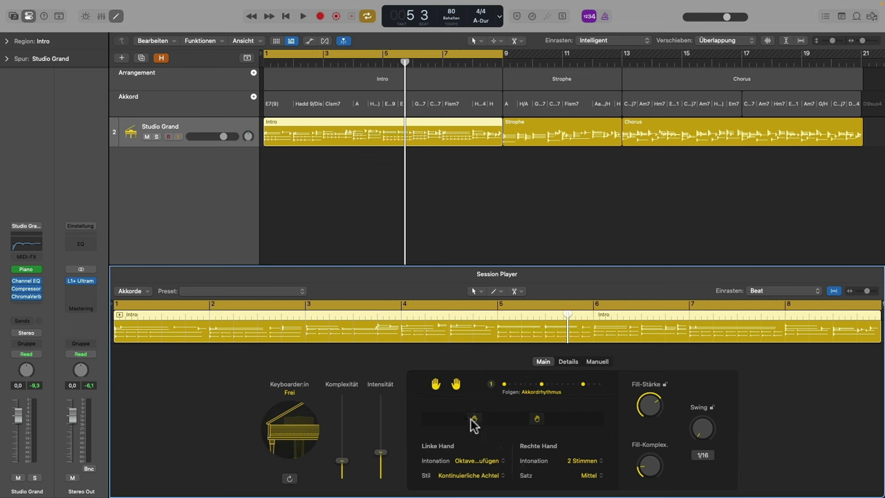
key(space)
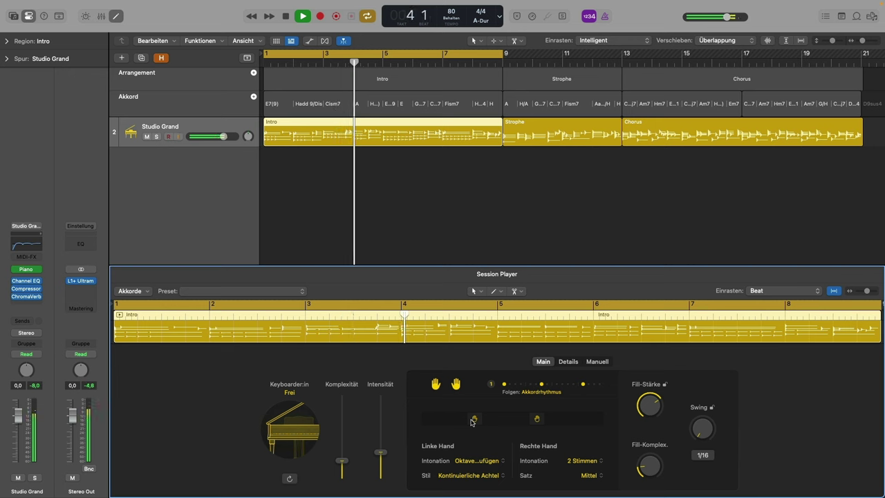
key(space)
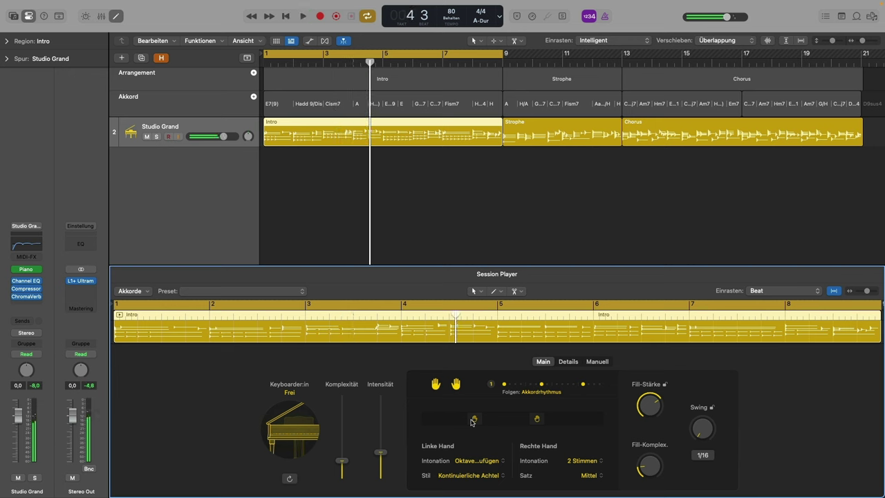
Set the left-hand style to Komplex and start playing the Intro
click(504, 477)
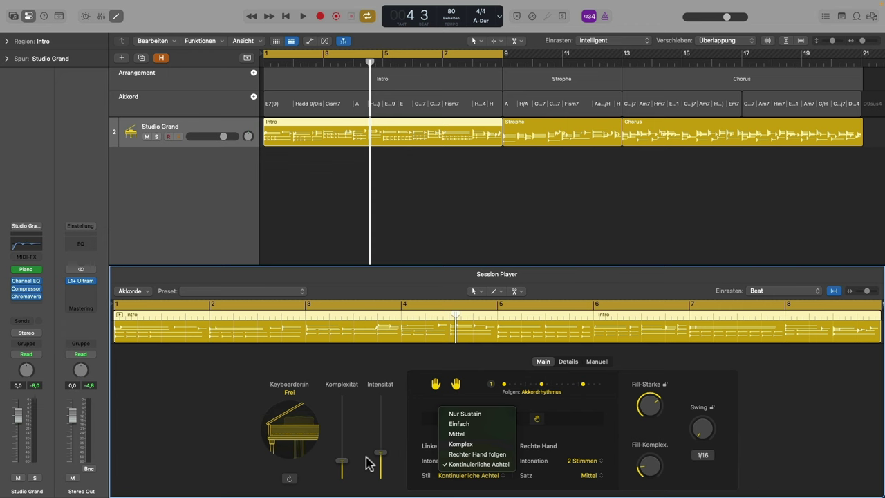
click(481, 444)
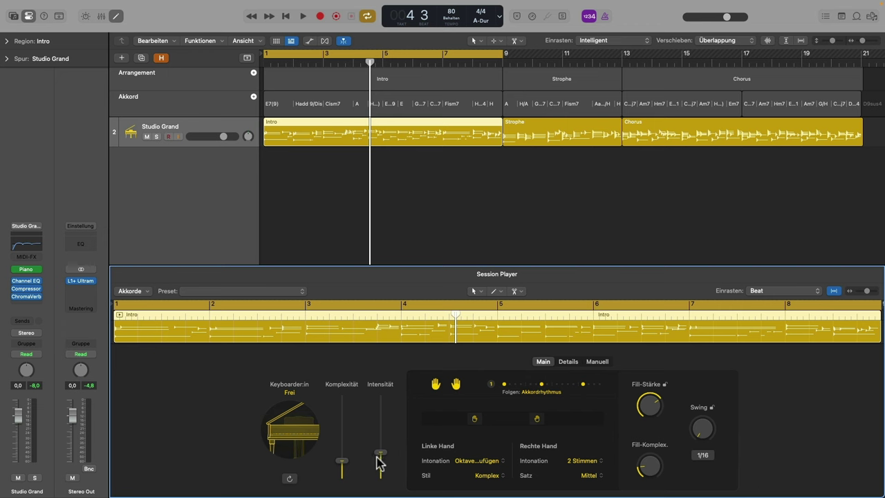
key(space)
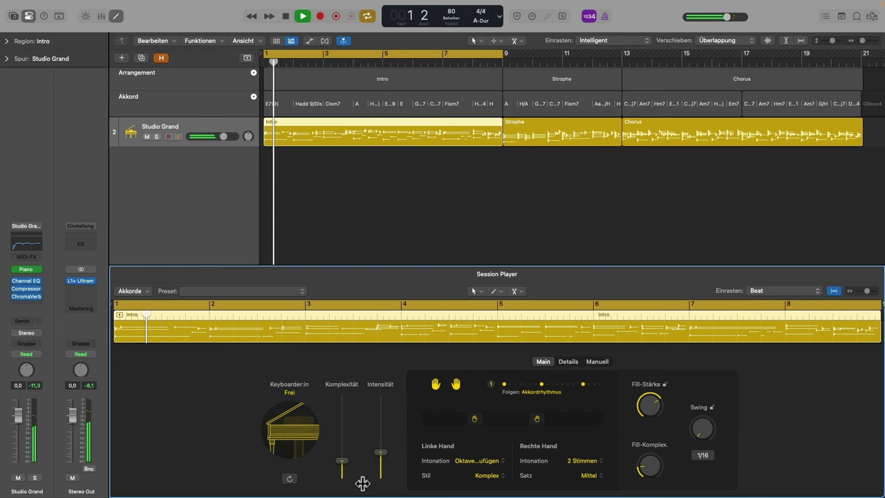
During playback, raise the Intro's complexity to a high level, lower it to near the minimum, and stop
drag(343, 455, 344, 410)
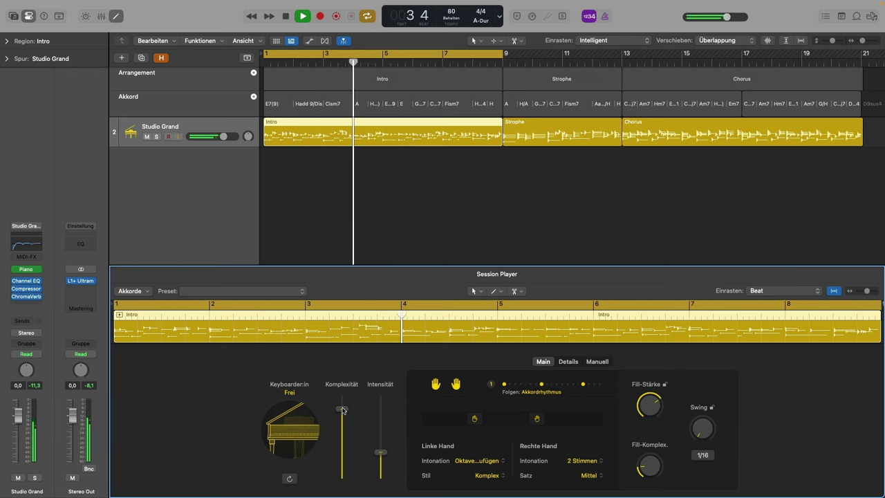
drag(342, 409, 342, 471)
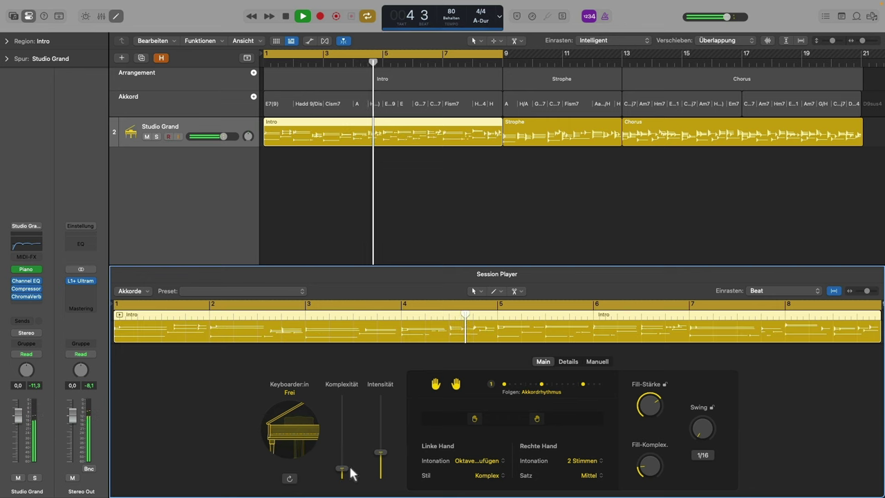
key(space)
Set the left-hand style to Nur Sustain and audition the Intro
click(502, 476)
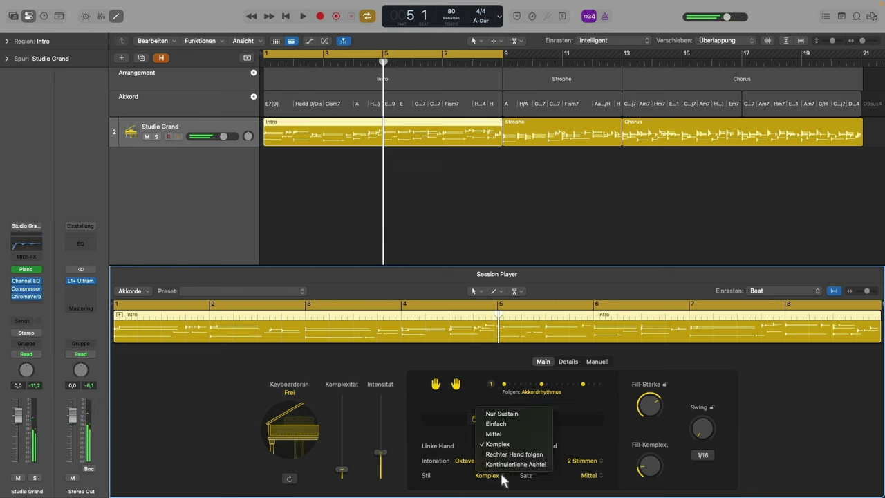
click(500, 415)
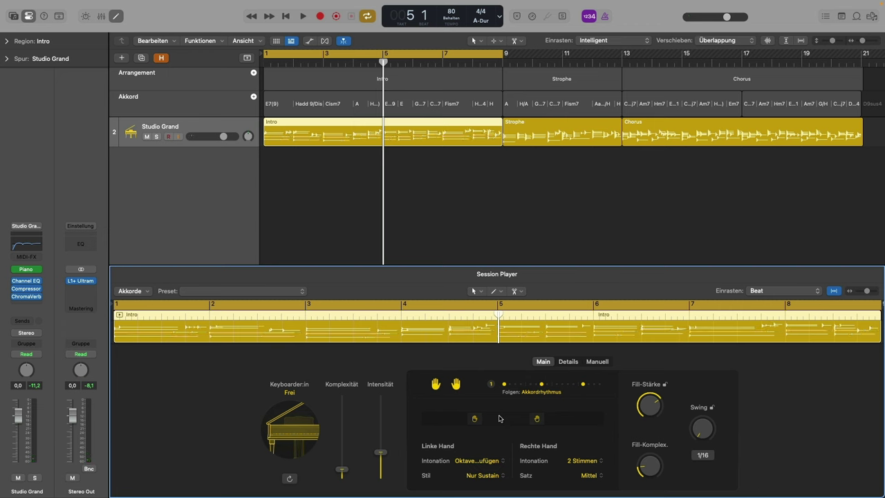
key(space)
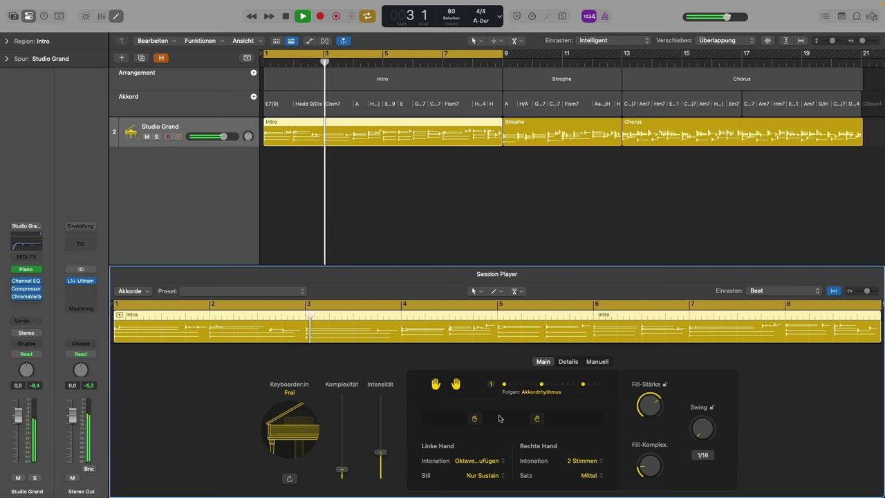
key(space)
Review the left-hand intonation options without changing them, and set the Intro's left-hand style to Mittel
click(499, 461)
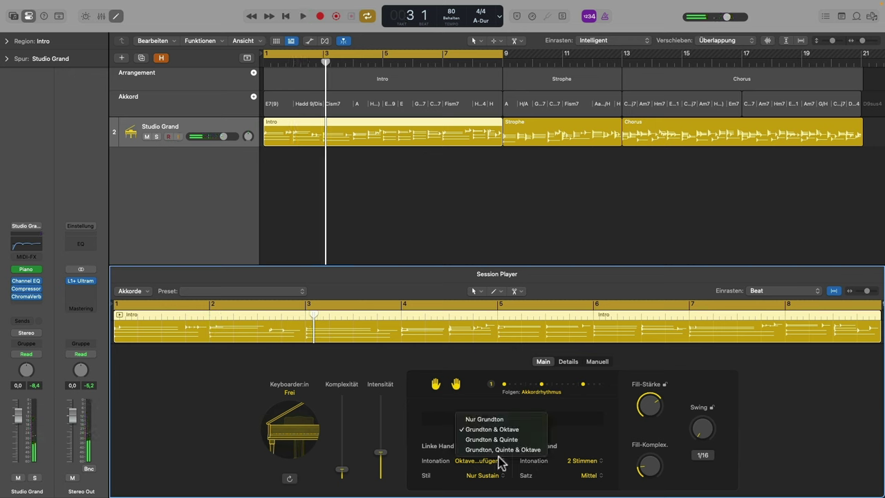
click(498, 480)
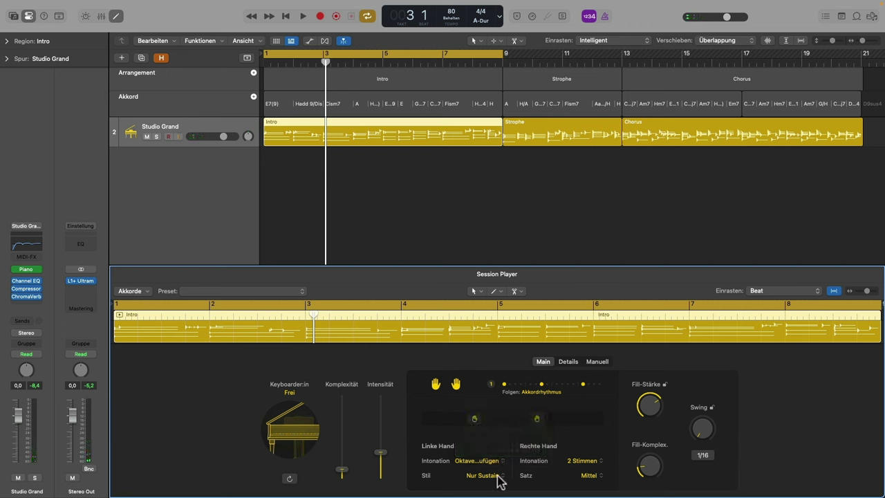
click(495, 477)
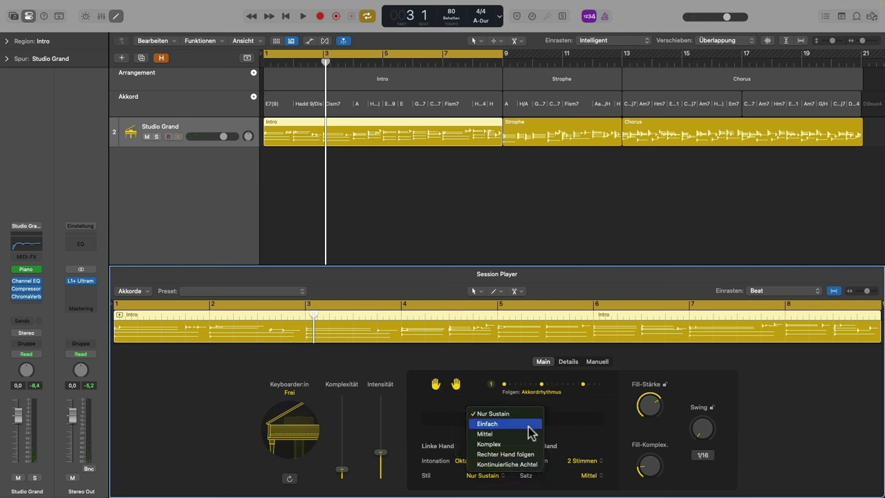
click(495, 434)
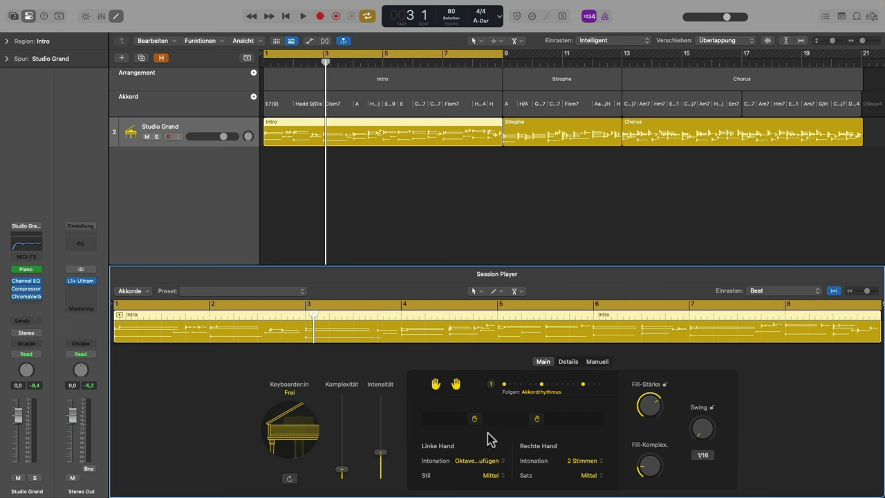
Try the Intro's right-hand Satz at Minimaler Bereich and Großer Bereich, and settle on Kleiner Bereich
click(599, 461)
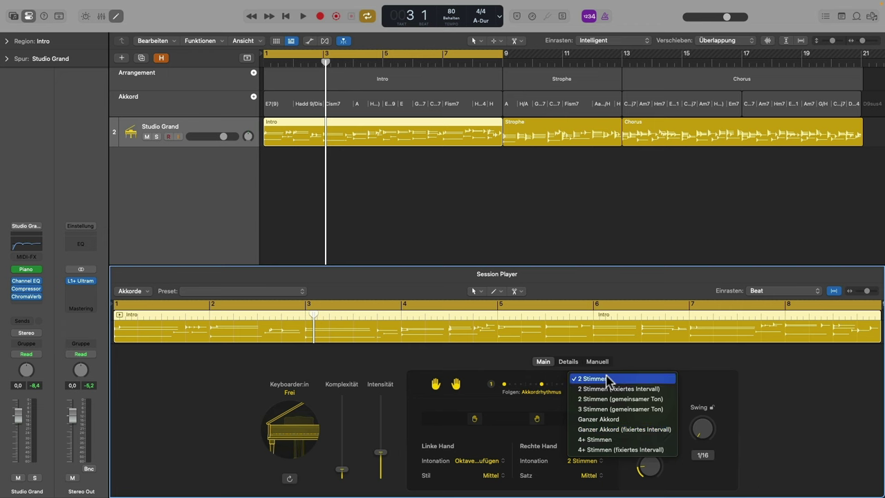
click(553, 480)
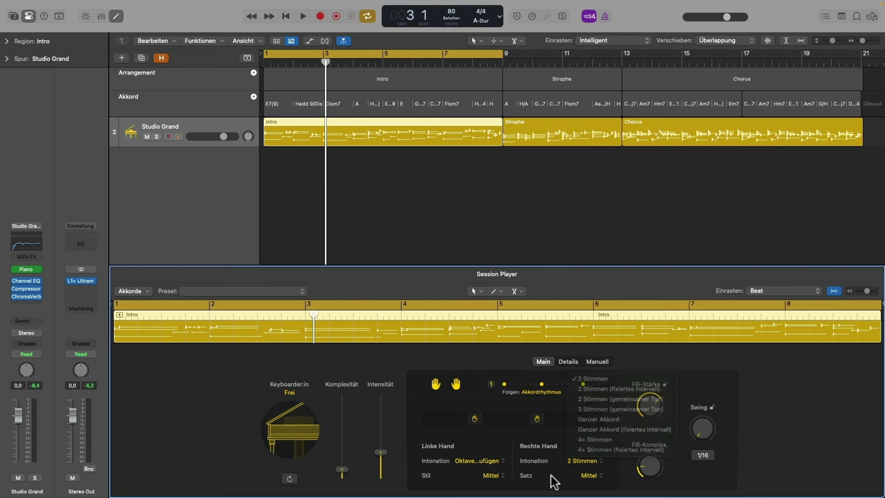
click(603, 477)
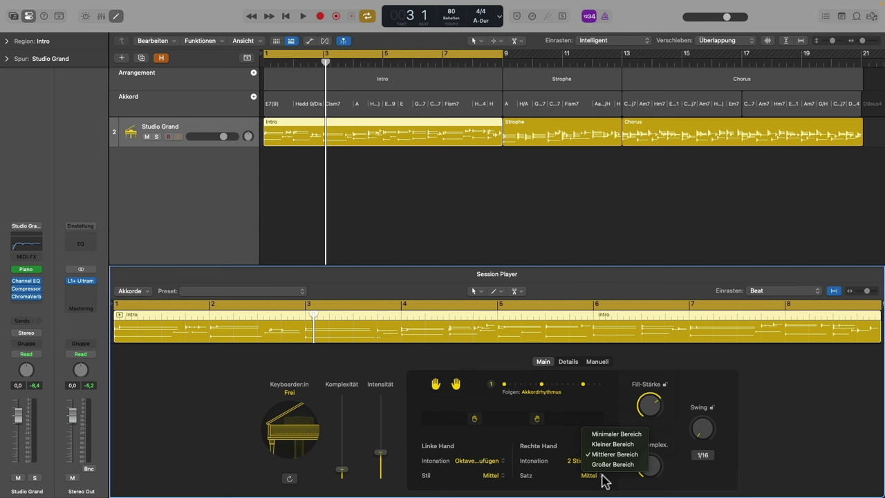
click(612, 435)
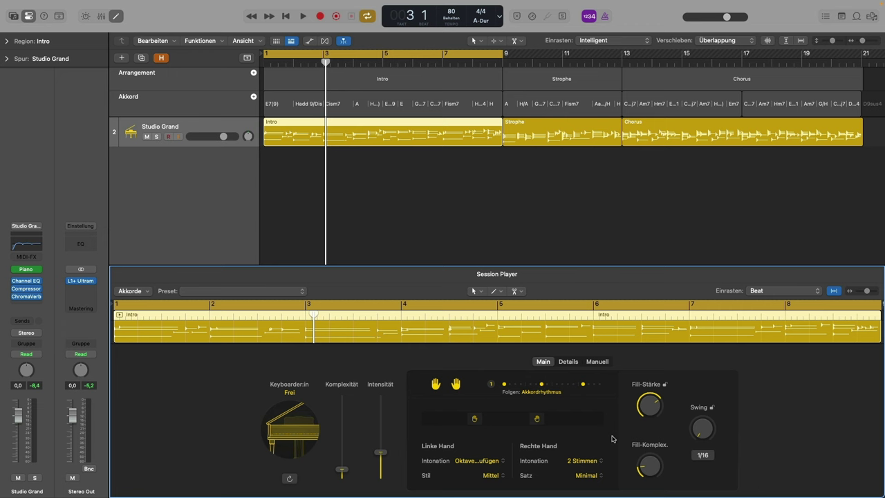
click(602, 476)
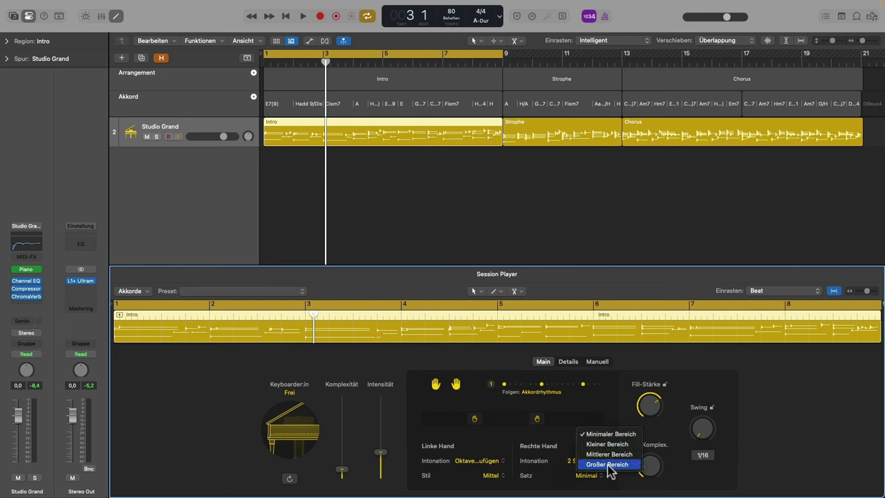
click(608, 464)
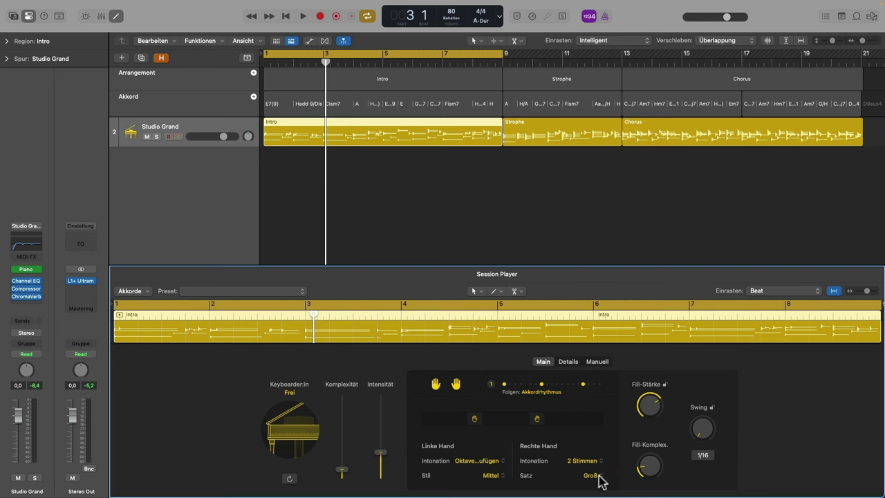
click(602, 476)
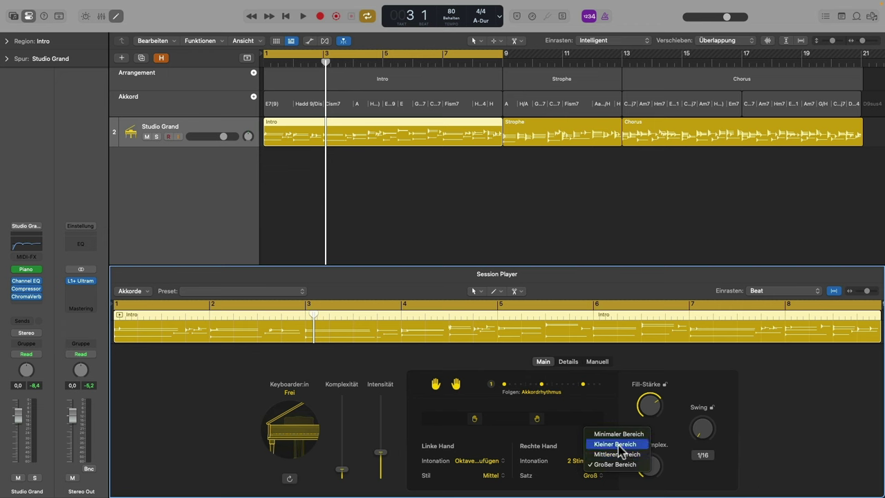
click(619, 446)
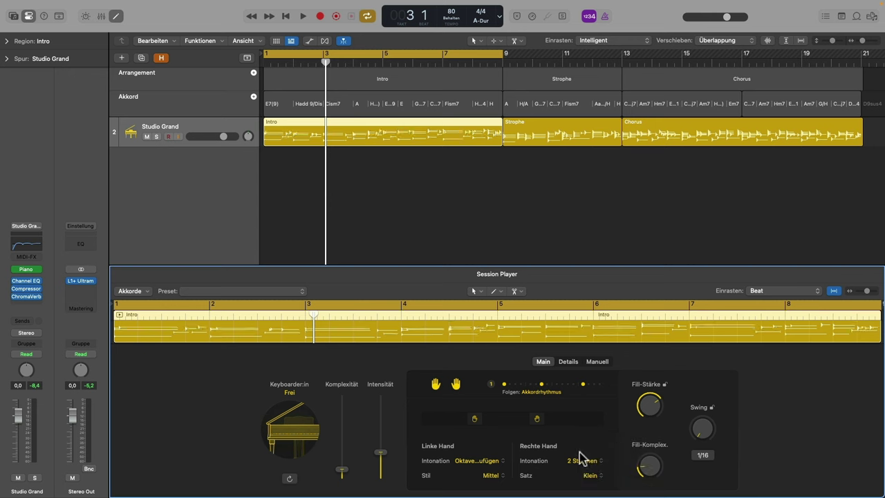
Look at the rhythm pattern choices and step the playhead through the Intro's chord changes at bars 2 and 4
click(539, 389)
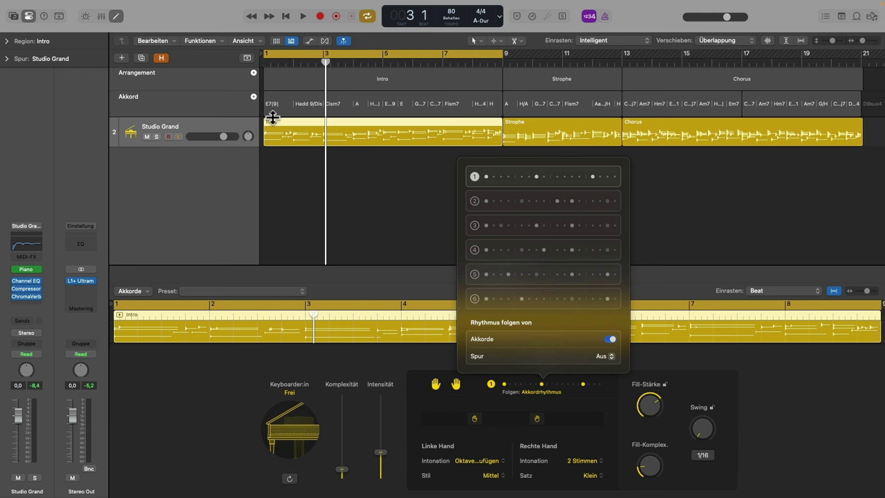
click(295, 61)
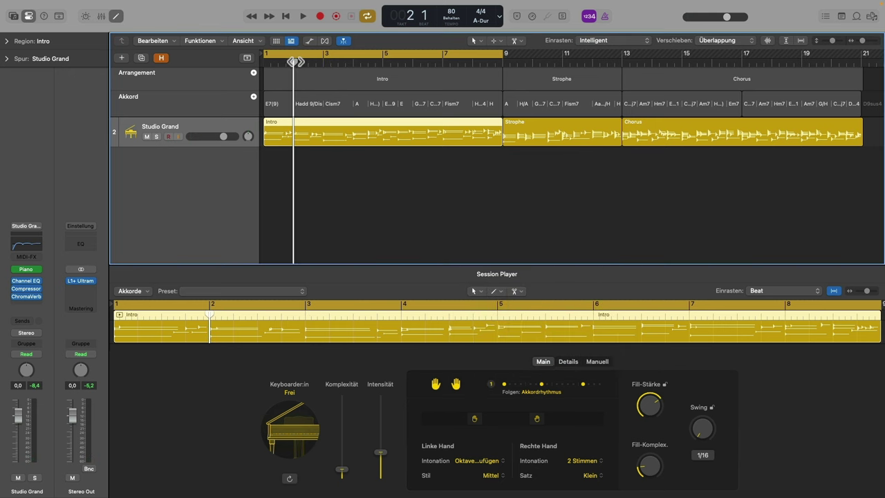
drag(322, 62, 350, 62)
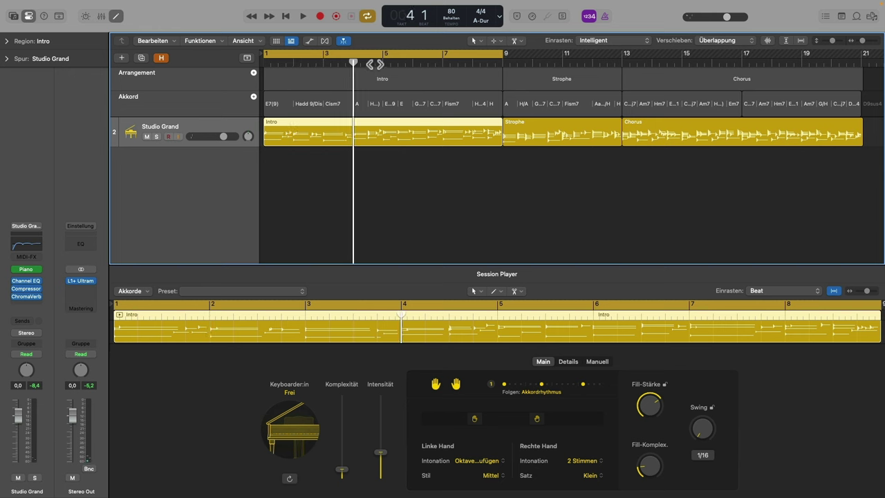
click(375, 63)
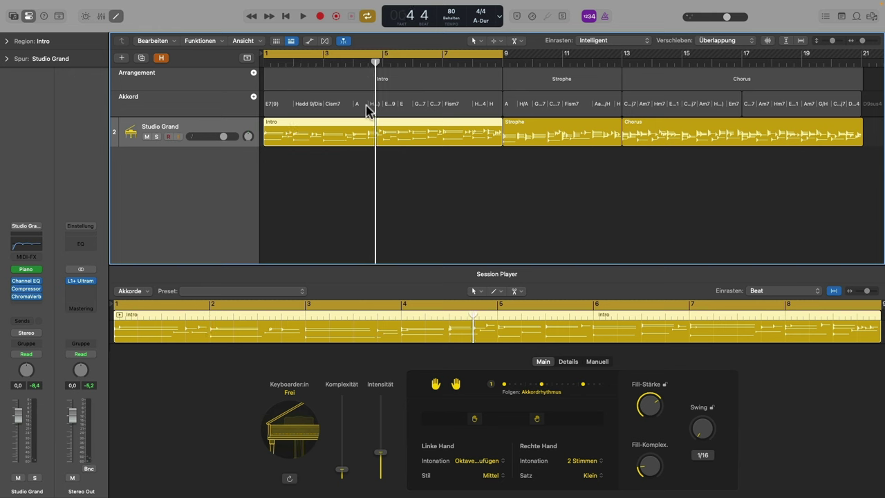
Turn off following the chord rhythm for the Intro and try rhythm patterns 2 and 5
click(543, 393)
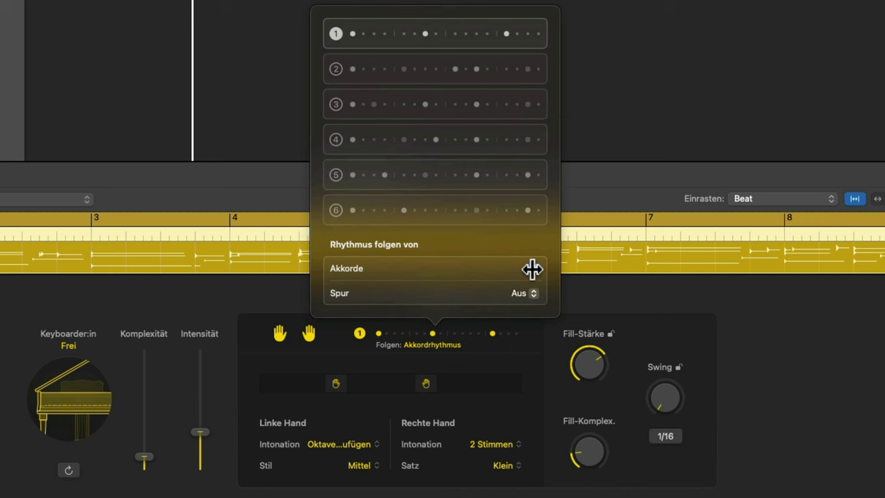
click(530, 268)
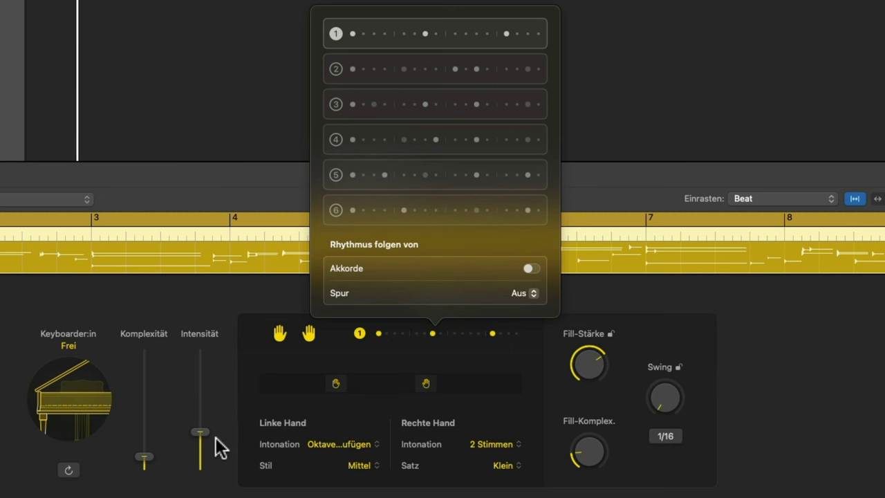
click(399, 69)
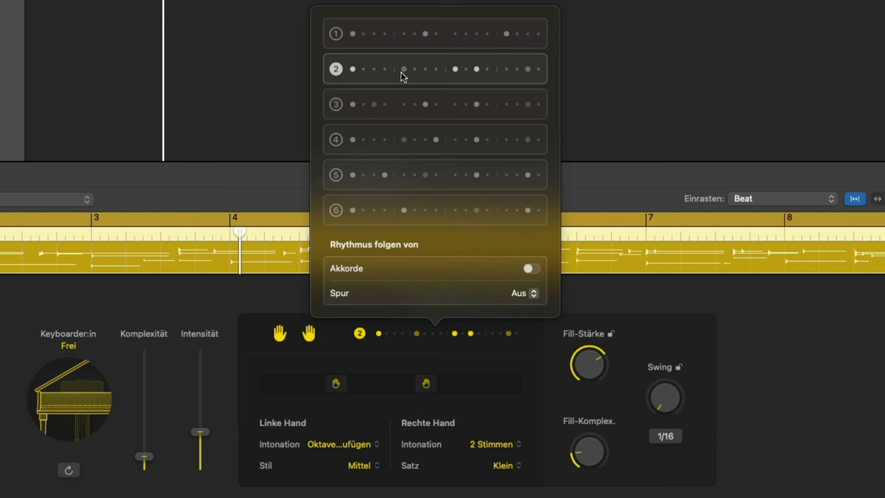
click(406, 172)
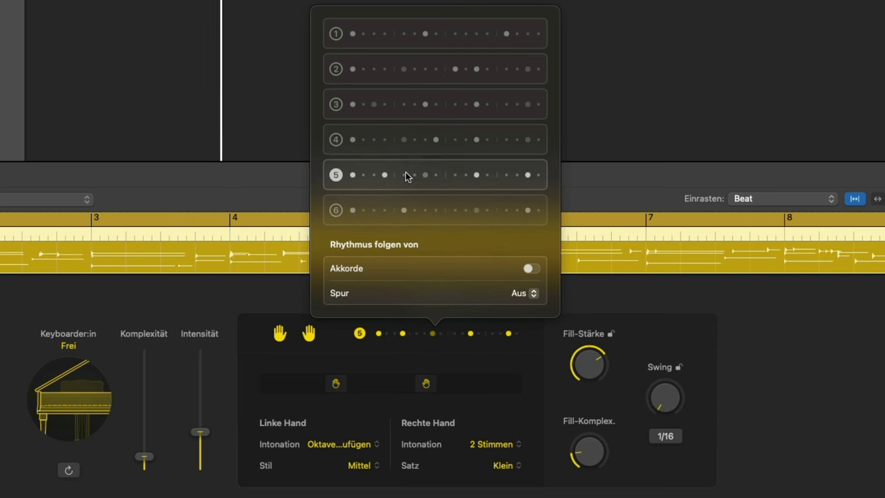
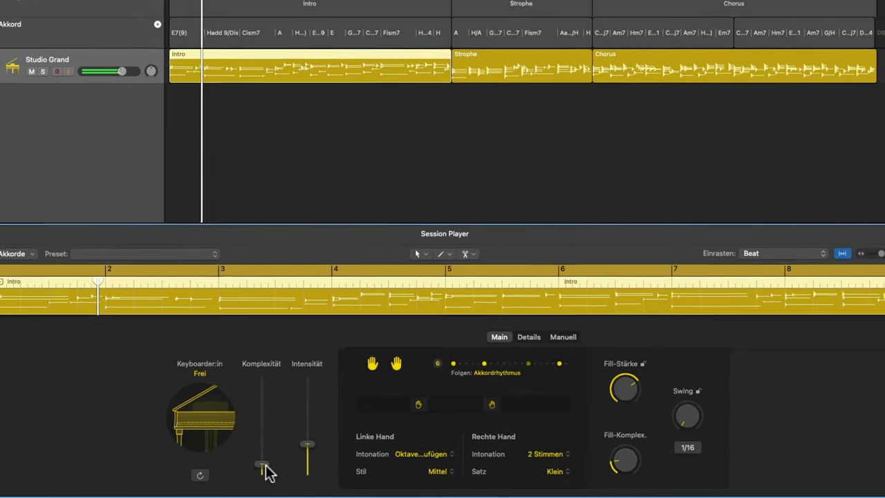
During playback, raise the Intro's complexity and intensity to a high level, and stop
drag(285, 470, 348, 410)
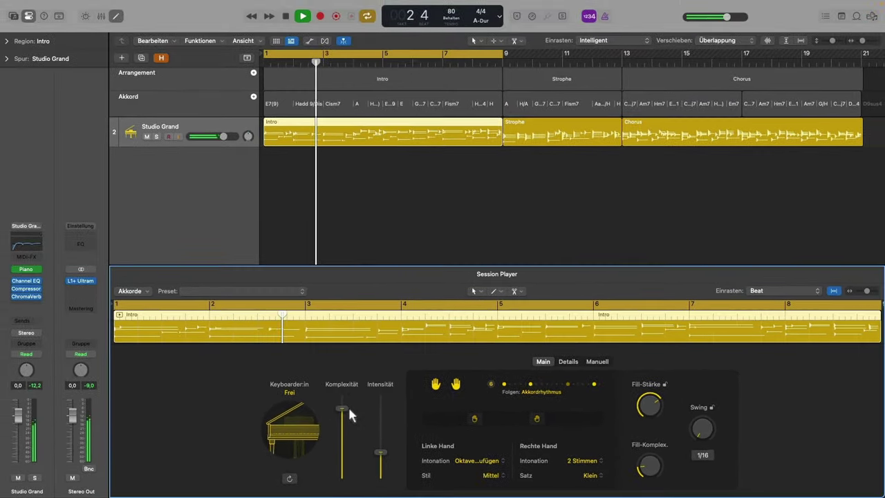
drag(380, 452, 390, 403)
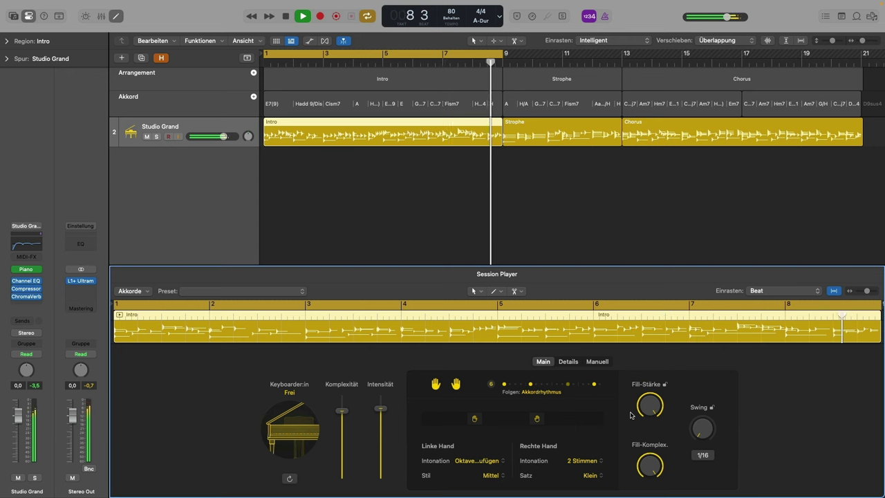
key(space)
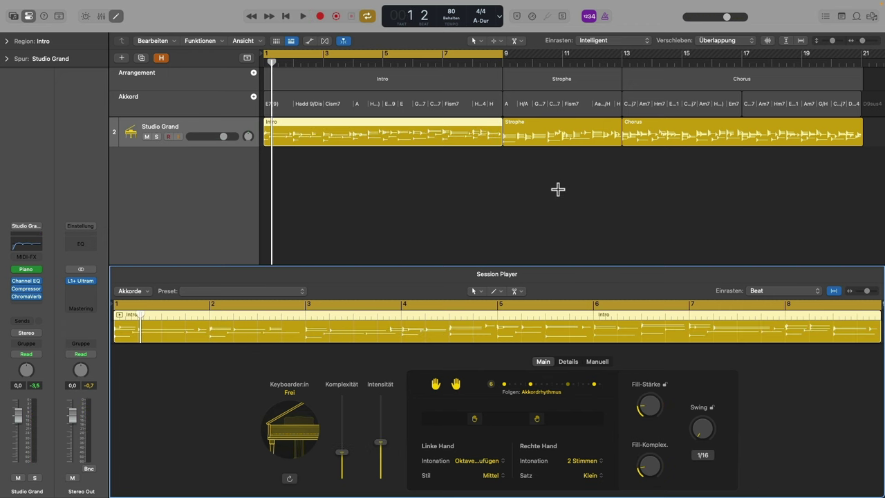
Select the Strophe region, audition it, and activate the cycle range over bars 9 to 13
click(550, 129)
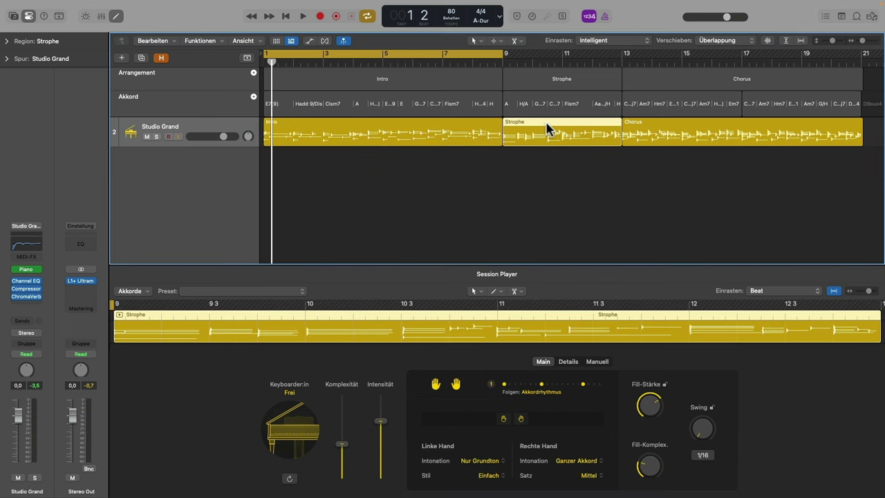
key(super+u)
key(space)
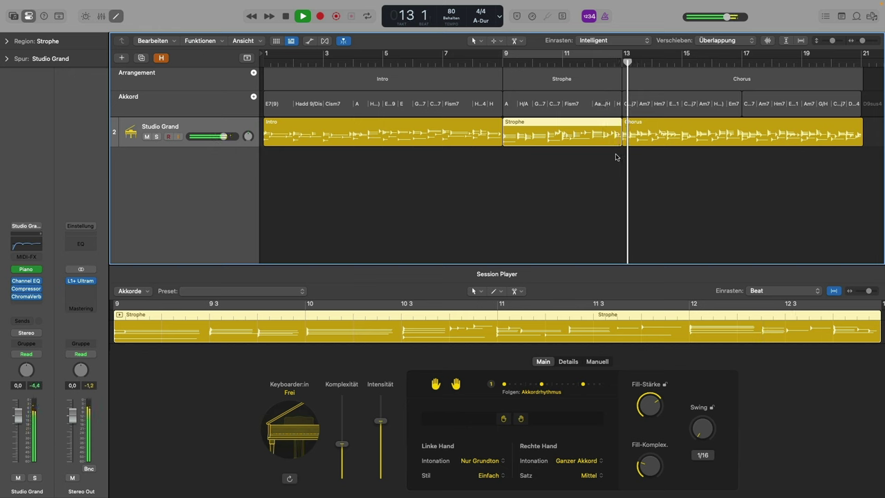
key(space)
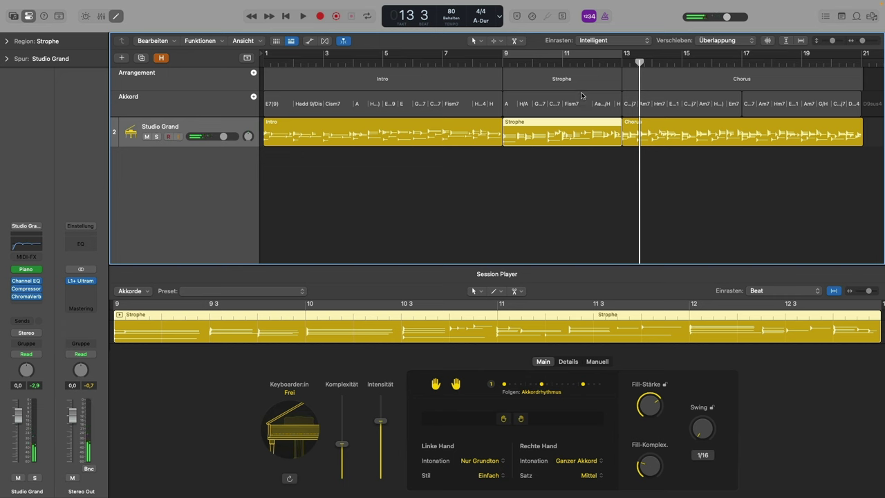
click(568, 54)
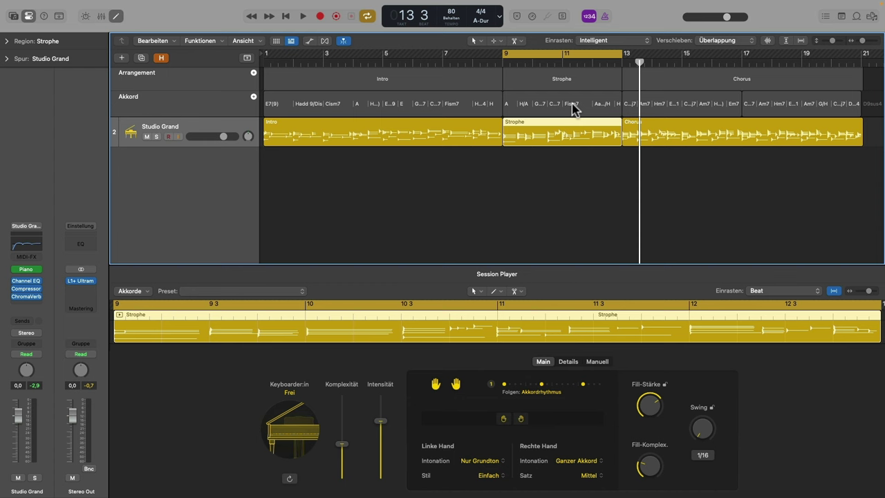
Spread the Strophe's two hand positions further apart on the keyboard range and split the region at bar 11
click(563, 63)
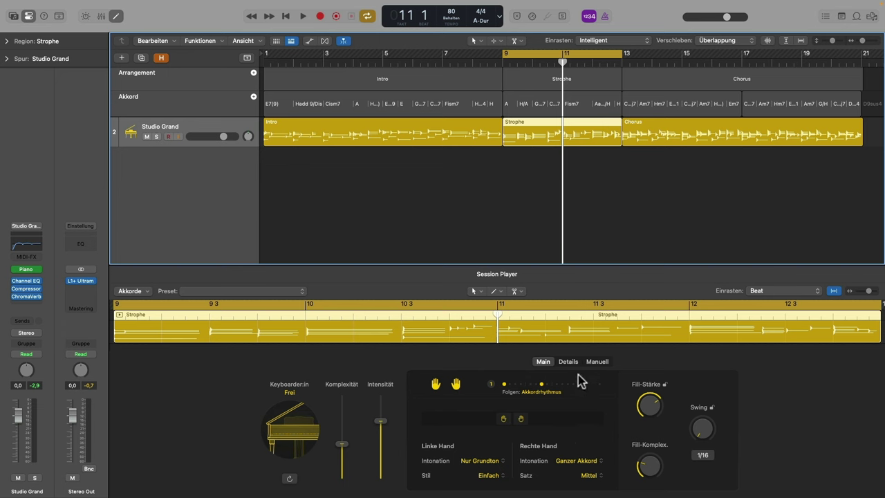
drag(504, 419, 545, 421)
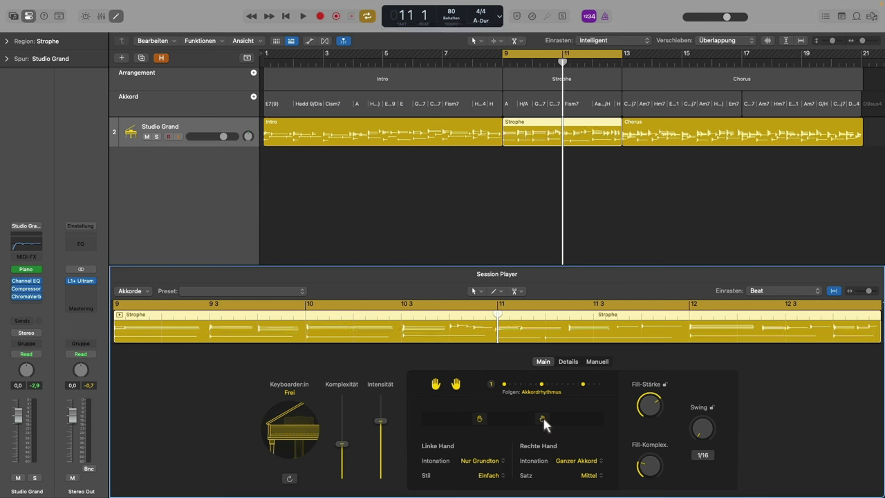
drag(481, 419, 539, 419)
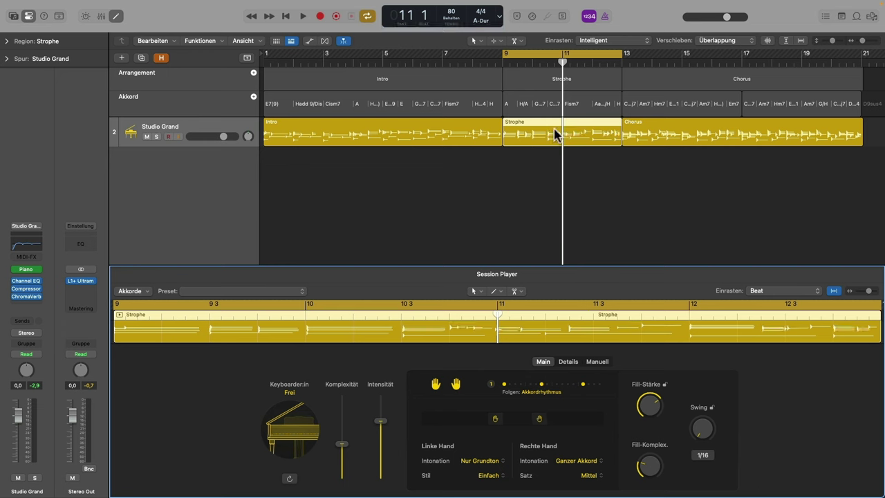
key(super+t)
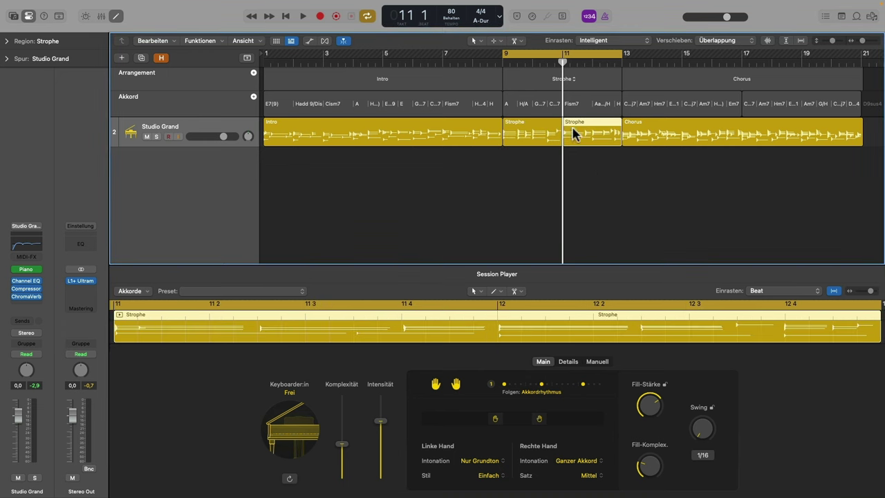
In the first half of the split Strophe, move the hands slightly closer together and lower the complexity and intensity
click(546, 125)
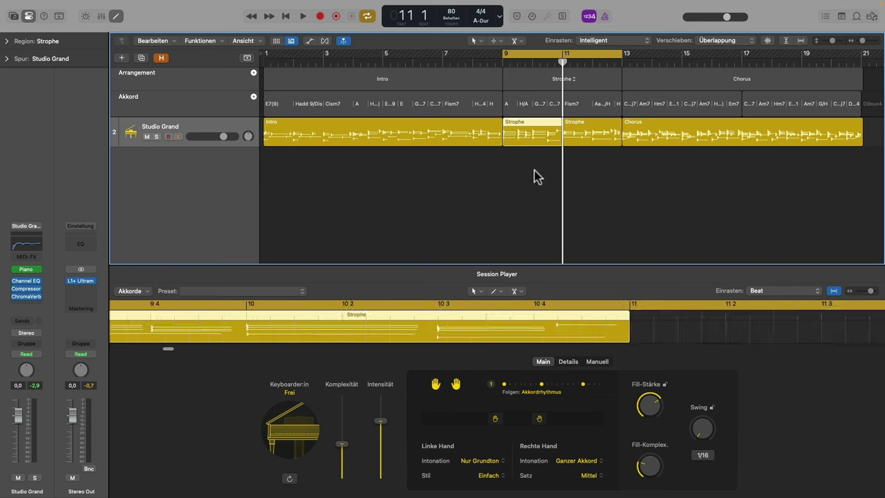
click(501, 419)
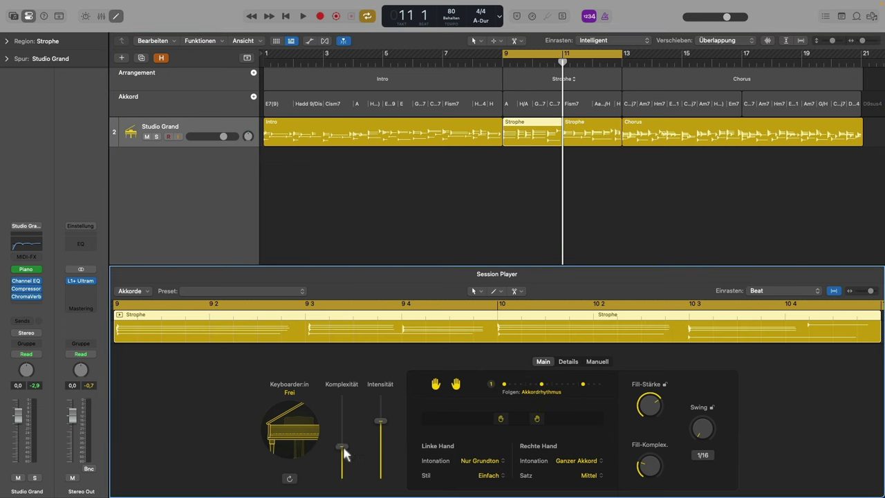
drag(381, 420, 381, 446)
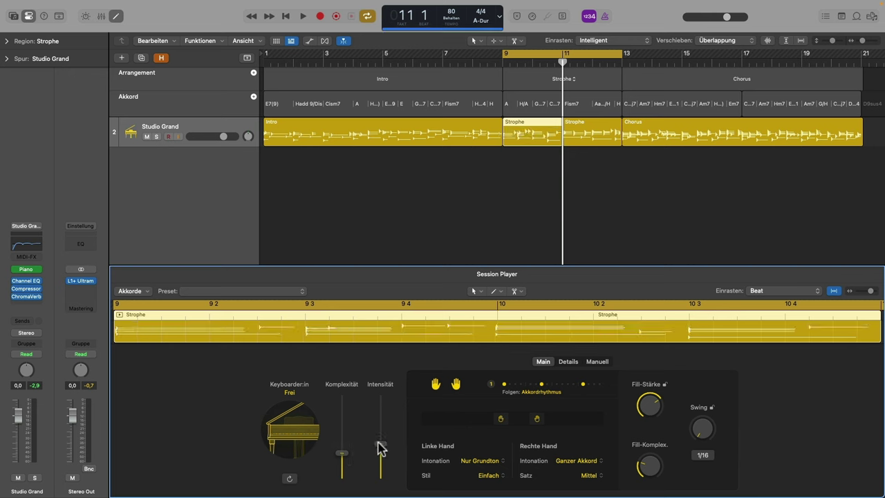
Reduce the fill amount to 27 % and the fill complexity to 23 % for the first half of the Strophe
drag(652, 406, 652, 462)
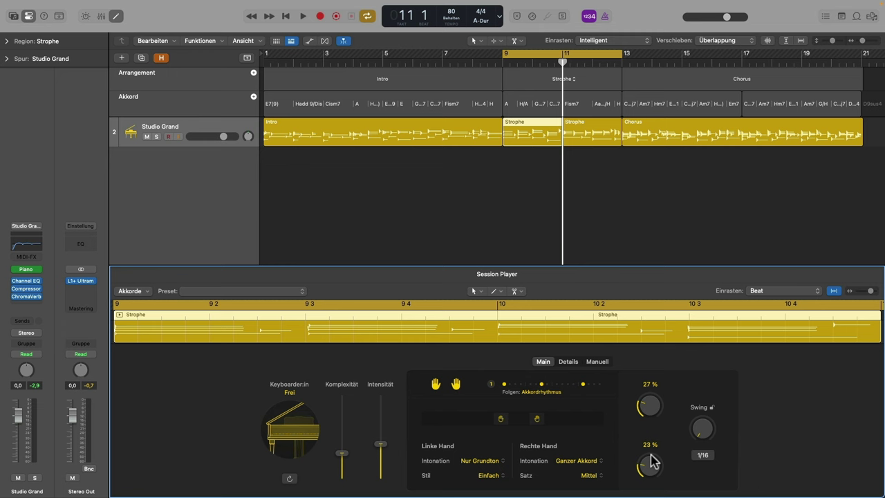
In the second half of the Strophe, spread the hands further apart and raise the complexity, intensity and fill complexity
click(587, 130)
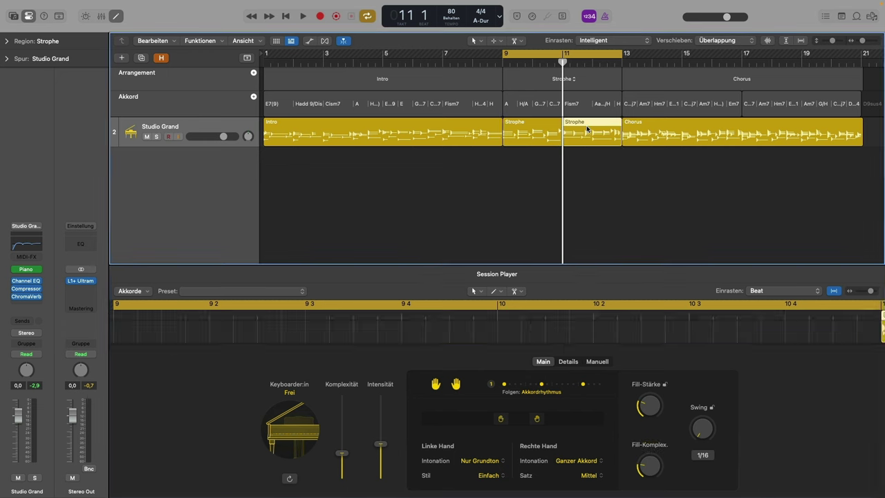
drag(500, 423, 484, 418)
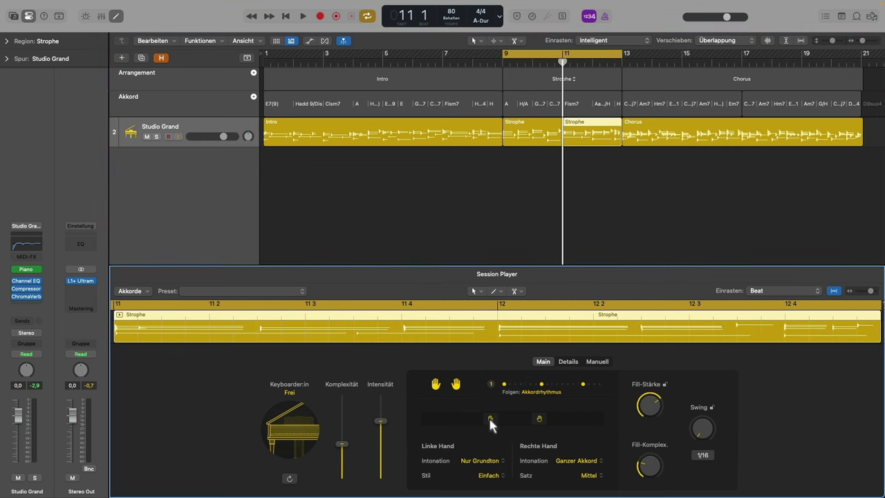
drag(543, 421, 547, 419)
drag(347, 444, 384, 415)
drag(655, 463, 644, 463)
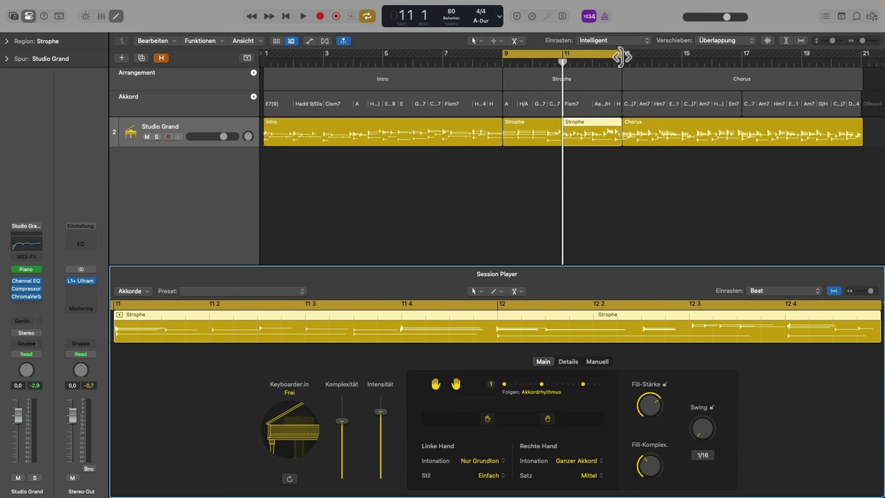
Extend the cycle range to the middle of bar 14 and audition the transition between the two Strophe halves
drag(622, 55, 667, 55)
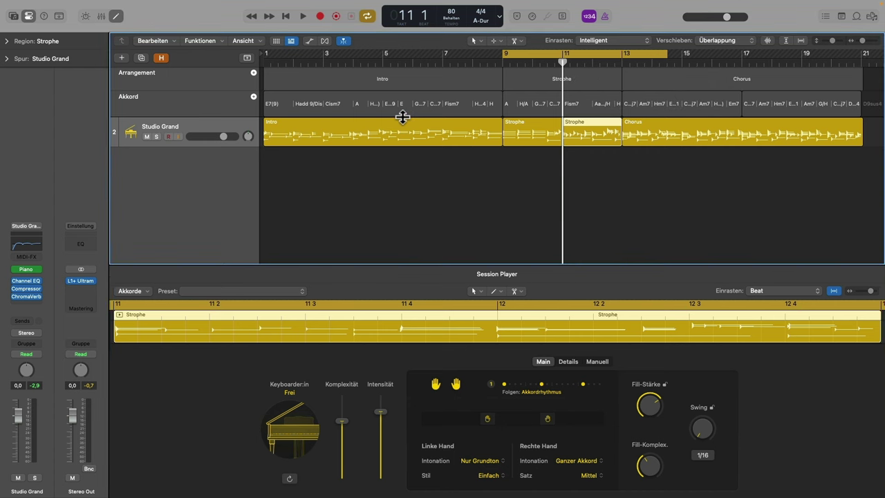
key(space)
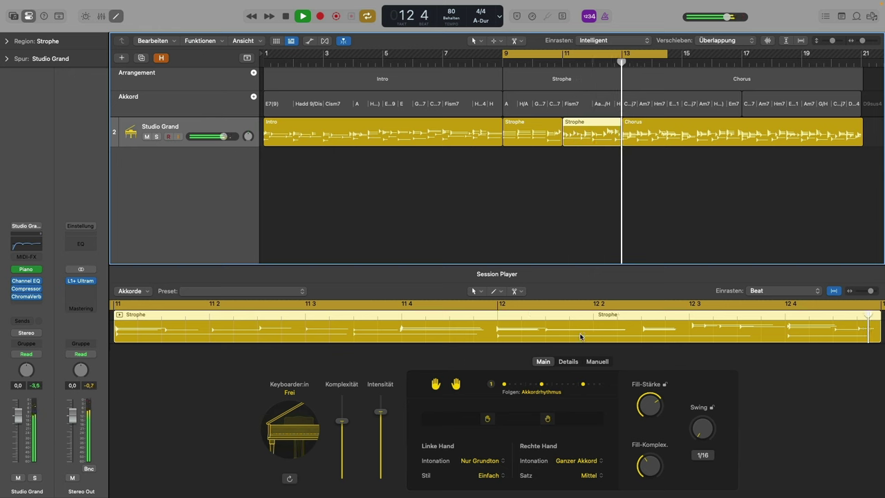
key(space)
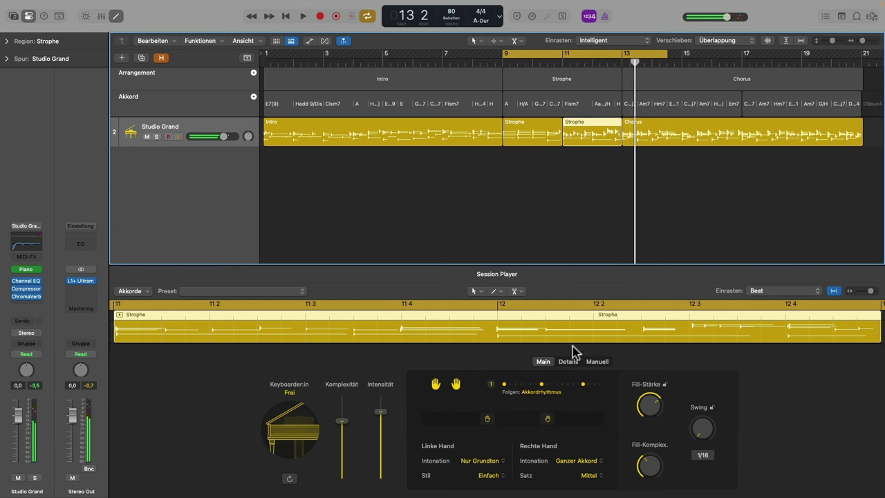
Slightly raise the intensity and complexity of the first Strophe half
click(540, 129)
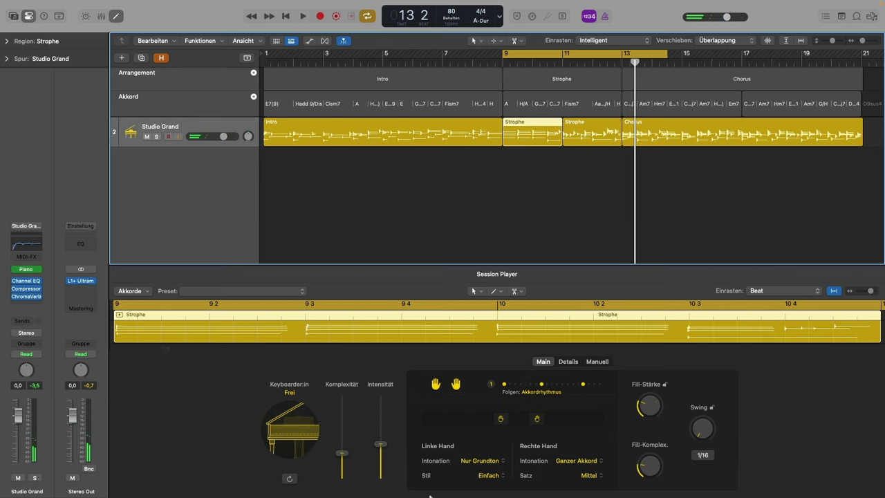
drag(381, 450, 381, 434)
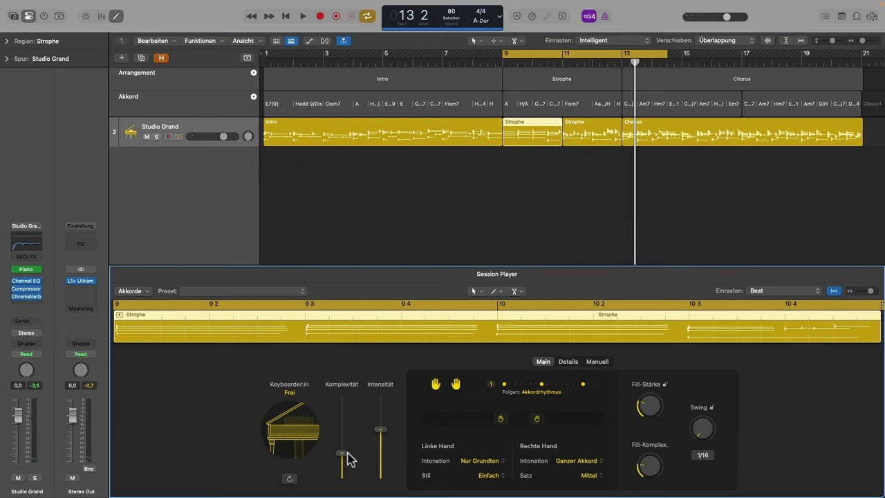
drag(343, 457, 345, 447)
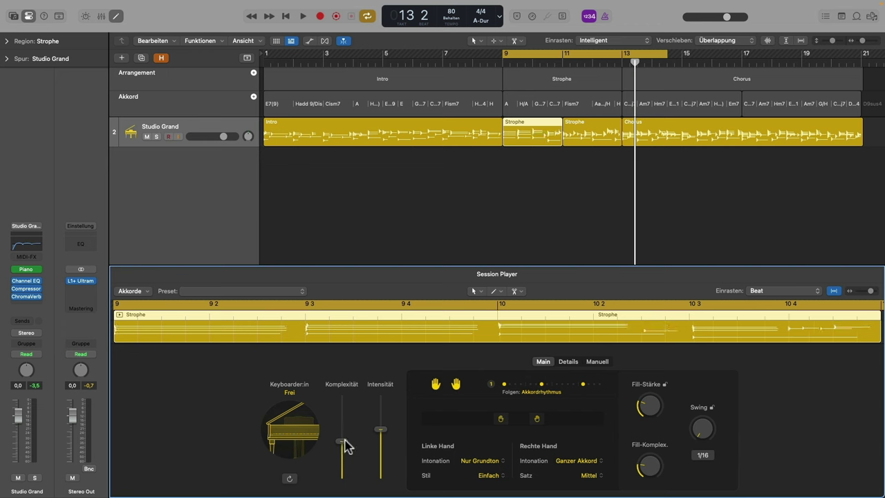
In the second Strophe half, set complexity and intensity near maximum, fill amount 72 %, fill complexity 44 %, and widen the hand spacing
click(581, 129)
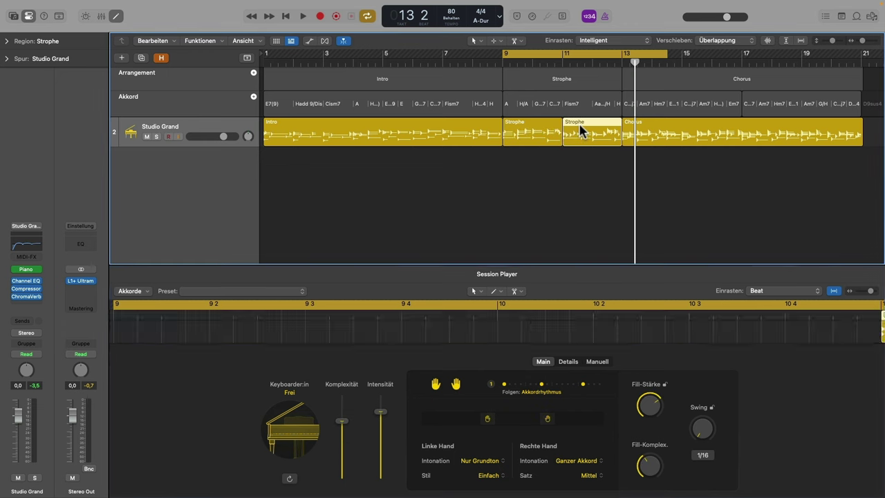
drag(345, 419, 381, 406)
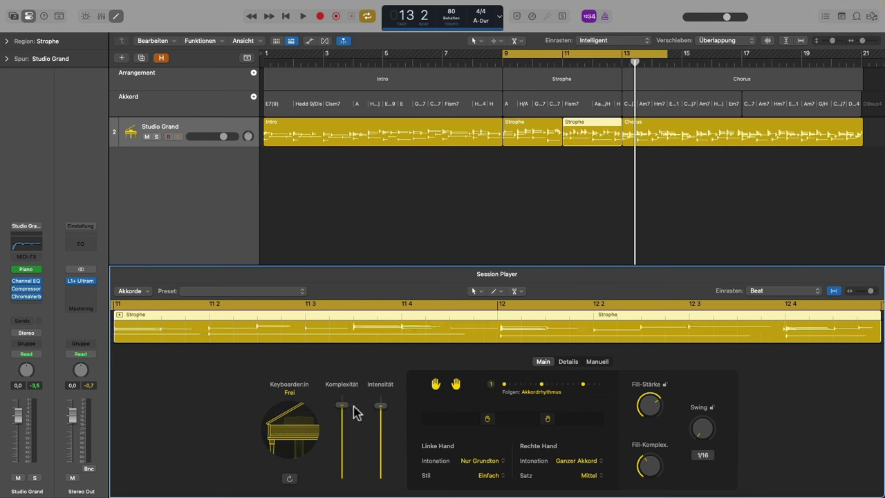
drag(648, 409, 648, 407)
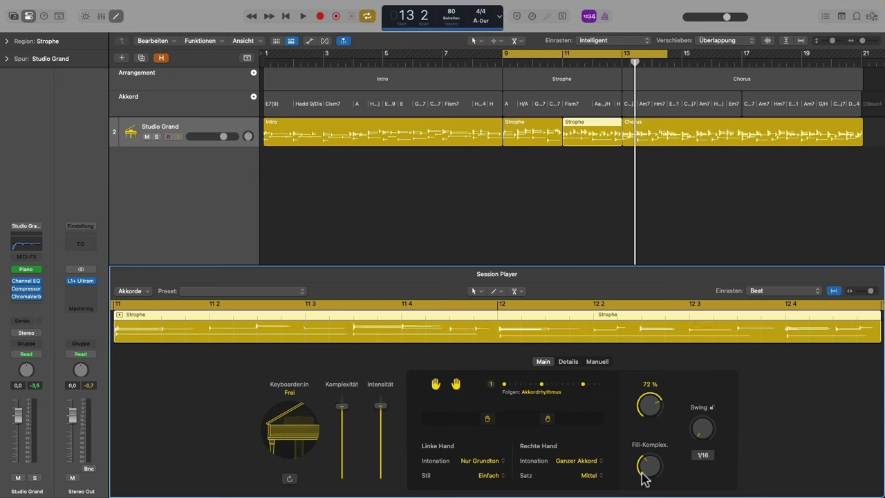
drag(649, 470, 649, 465)
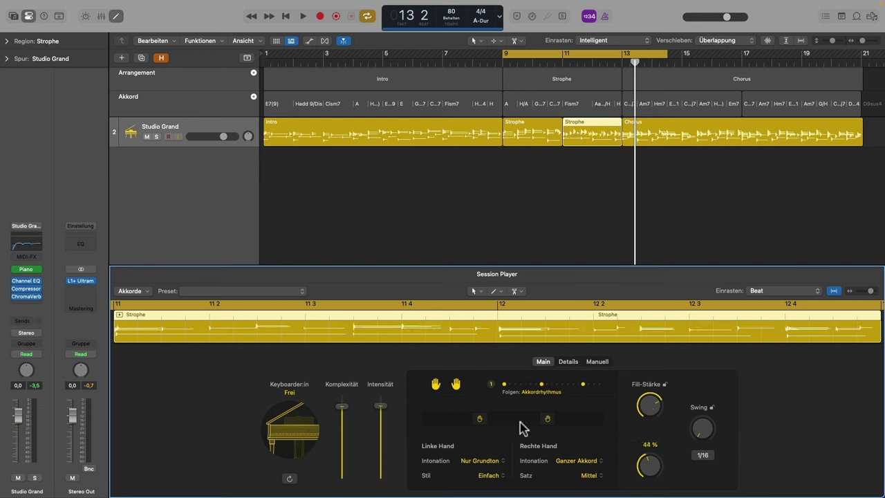
drag(548, 419, 552, 419)
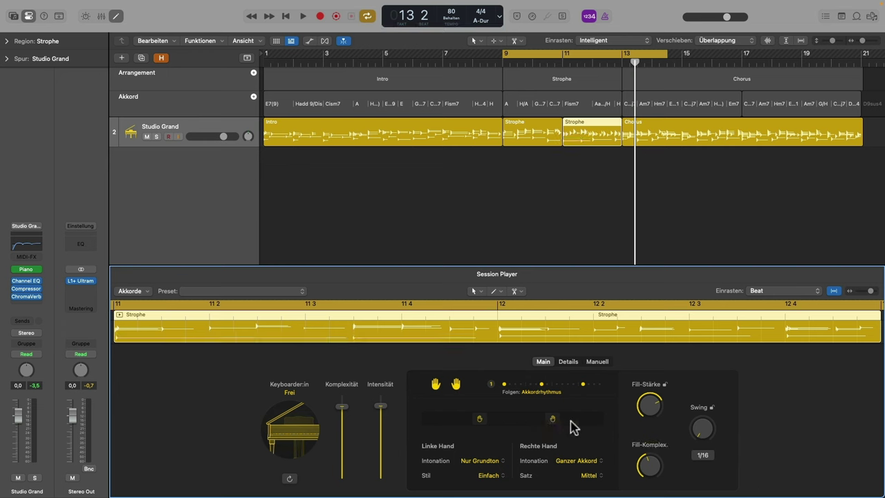
Audition the revised Strophe halves from bar 9 into the Chorus, stop, and place the playhead at bar 11
key(space)
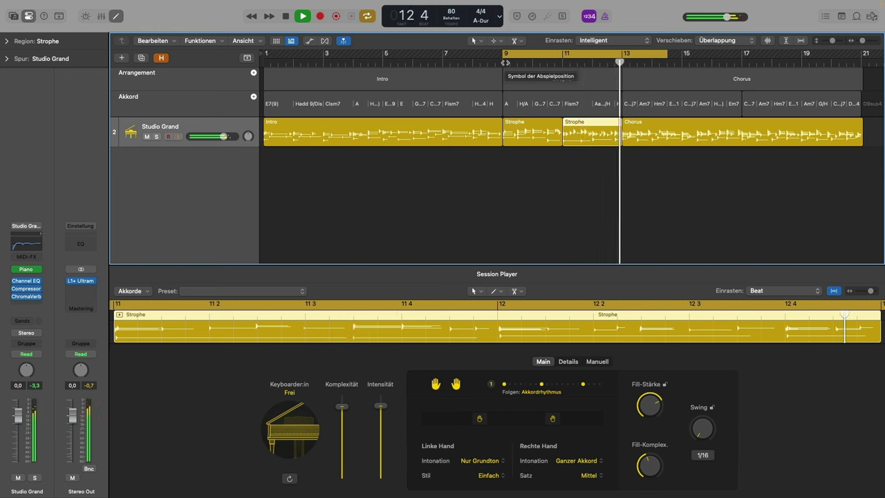
key(space)
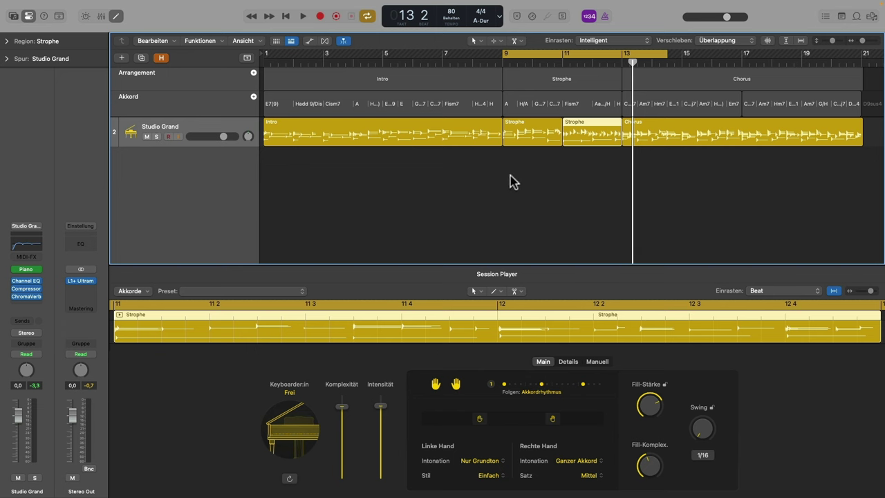
click(502, 61)
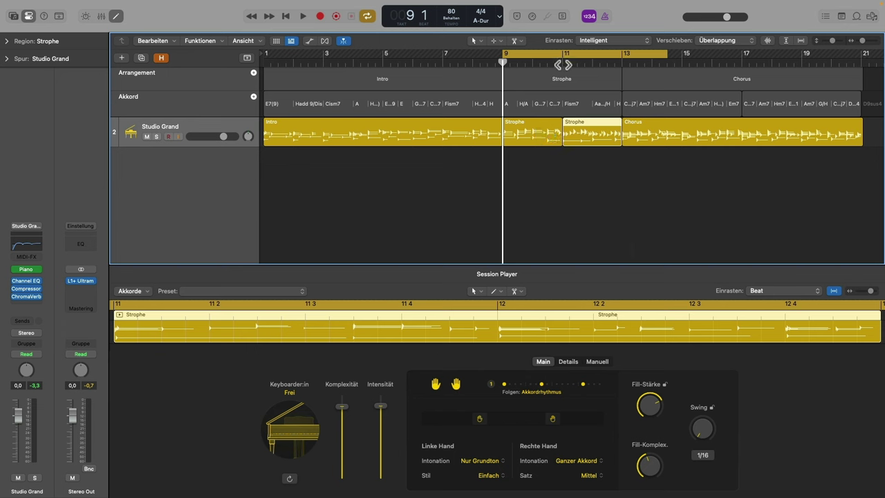
click(562, 62)
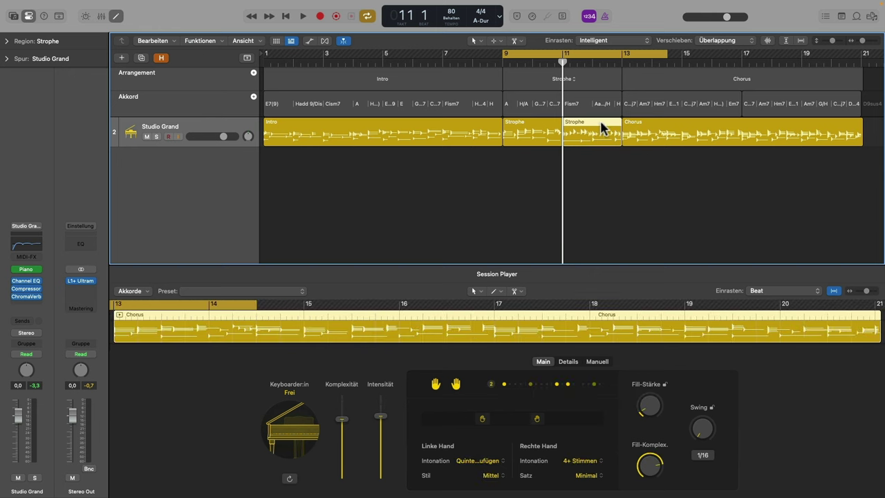
Select the Chorus region, set the cycle range to its length from bar 13 to 21, and audition it
click(655, 123)
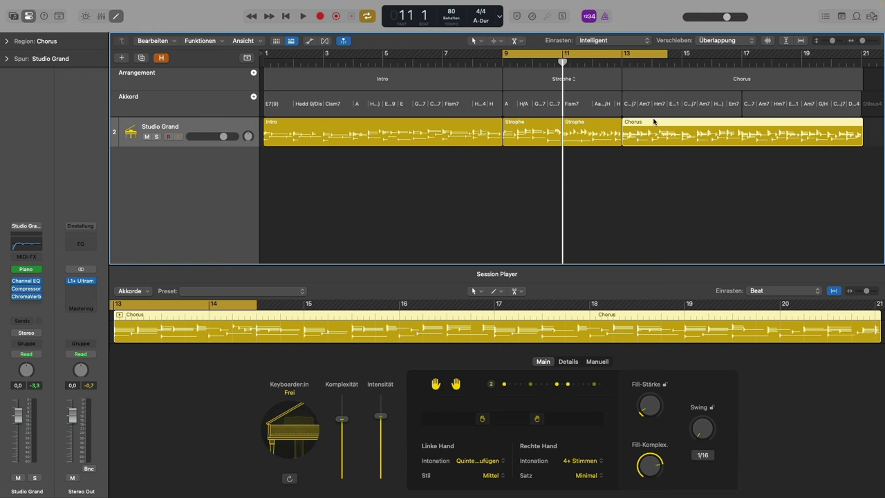
key(u)
key(space)
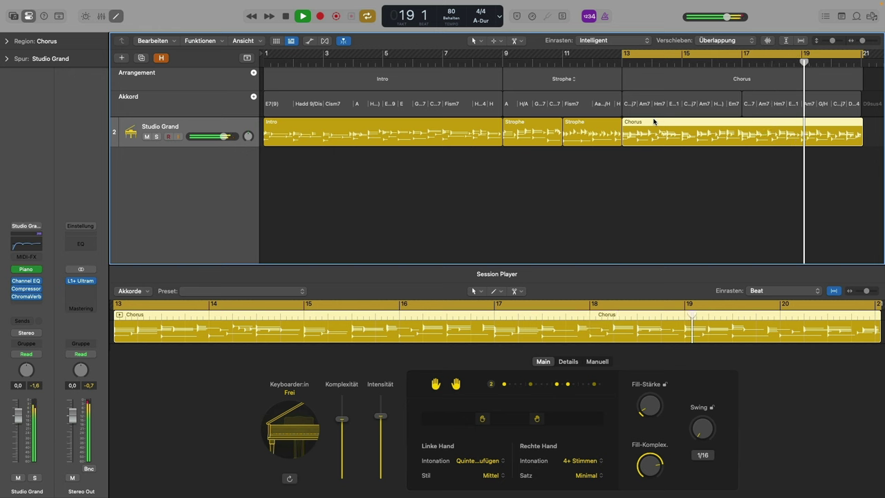
key(space)
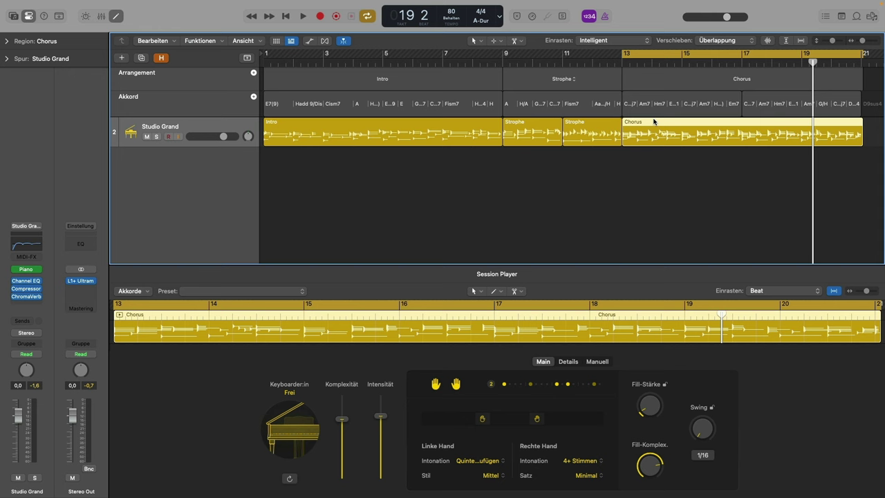
Apply the Keep Moving preset to the Chorus region
click(390, 289)
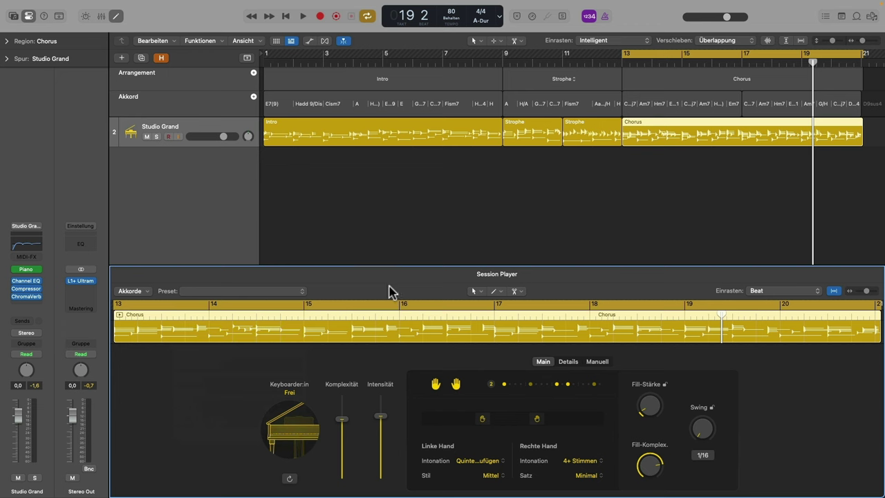
click(302, 291)
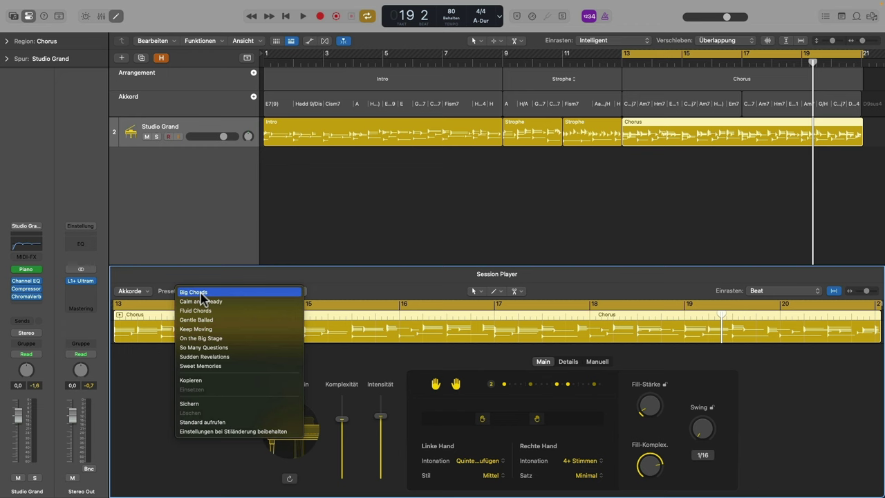
click(222, 329)
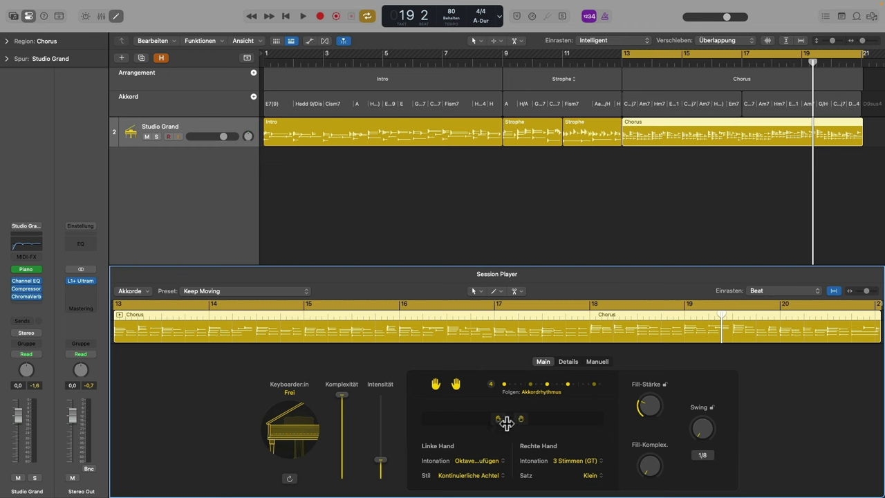
Spread the Chorus hands widely apart, increase the fill amount and fill complexity, and raise the intensity to a high level
mouse_move(497, 419)
mouse_down()
mouse_move(468, 418)
mouse_move(559, 421)
mouse_up()
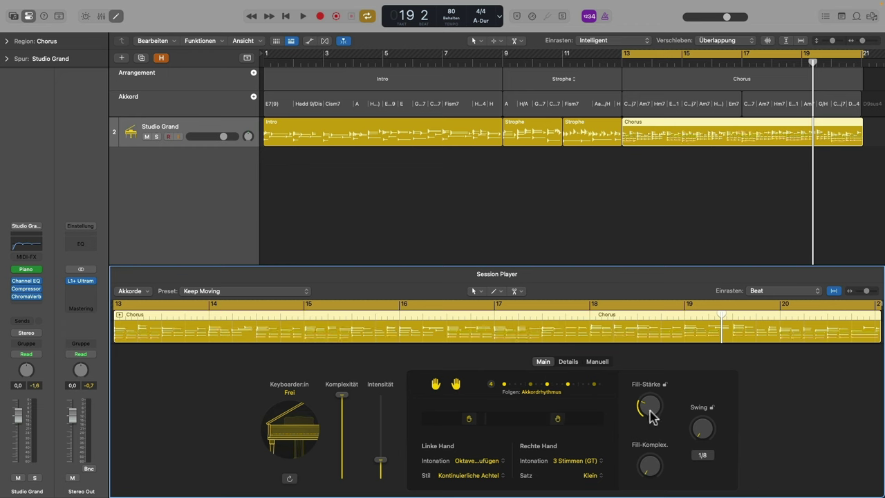
mouse_move(646, 472)
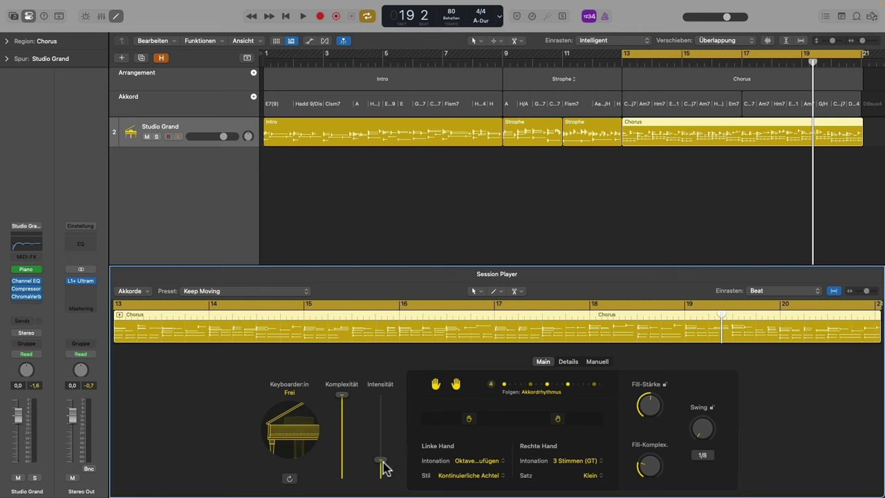
drag(383, 458, 384, 405)
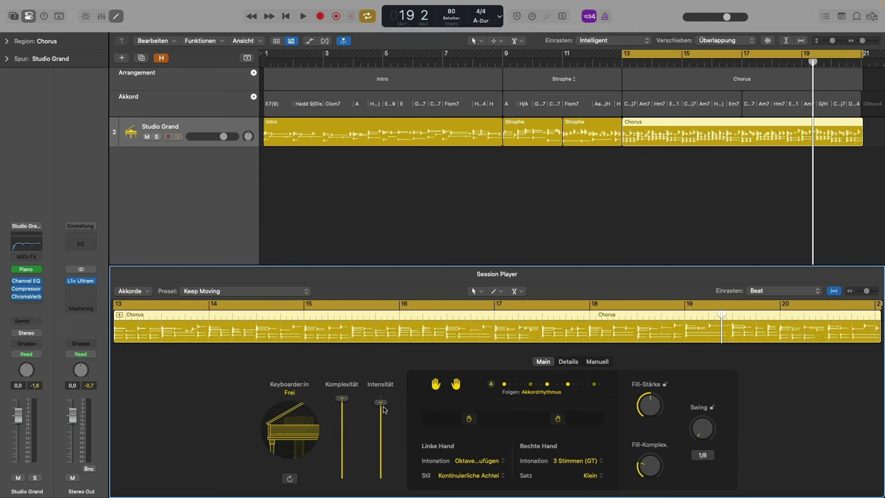
Play back the Chorus while trimming the intensity slightly and setting the fill amount to 68 %, and stop
key(space)
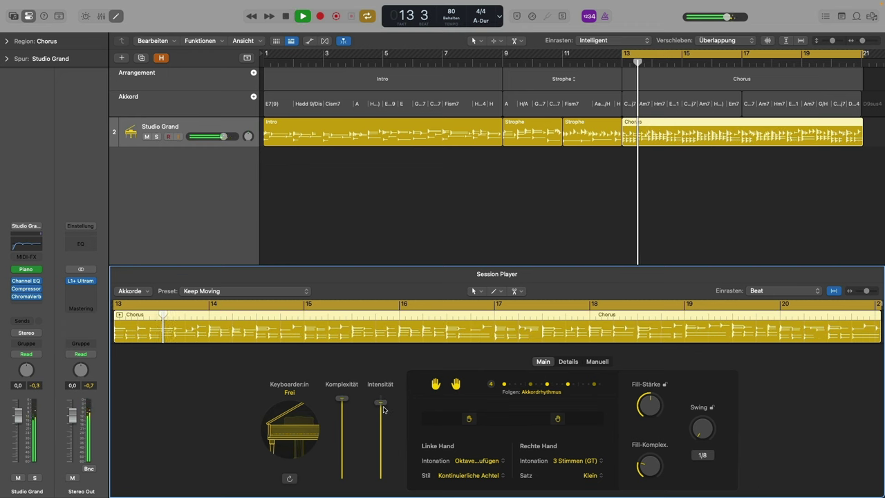
click(382, 408)
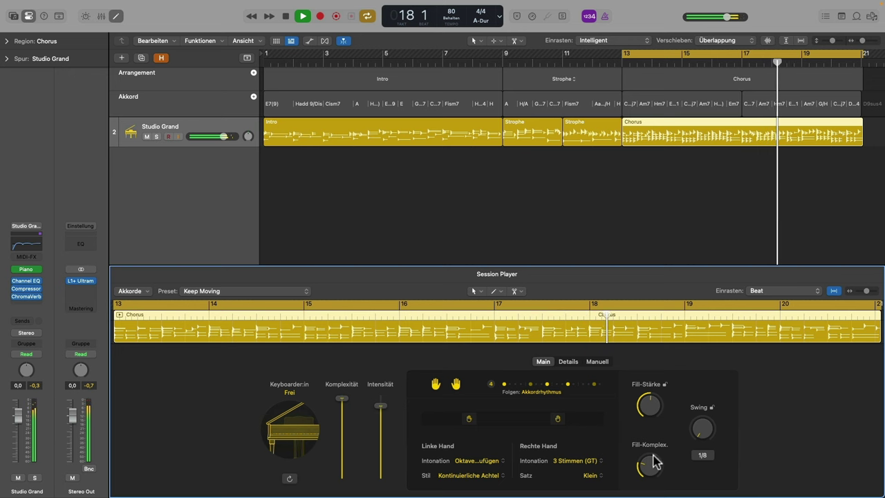
mouse_move(643, 413)
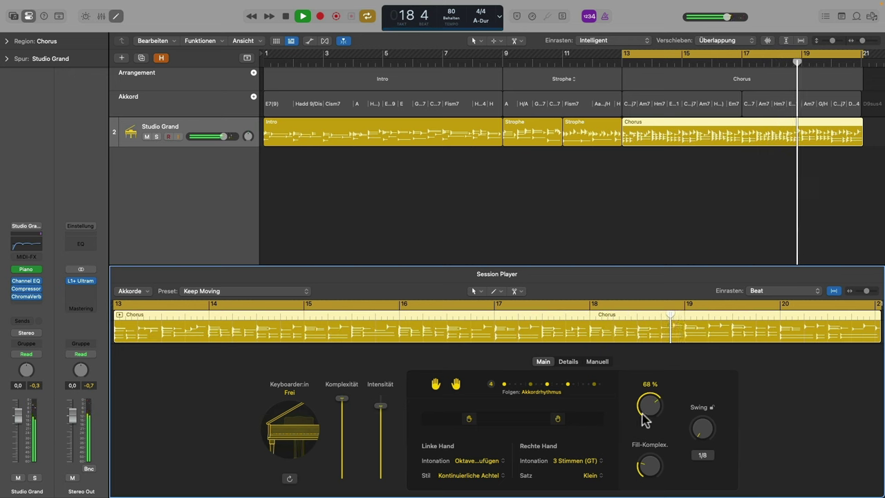
key(space)
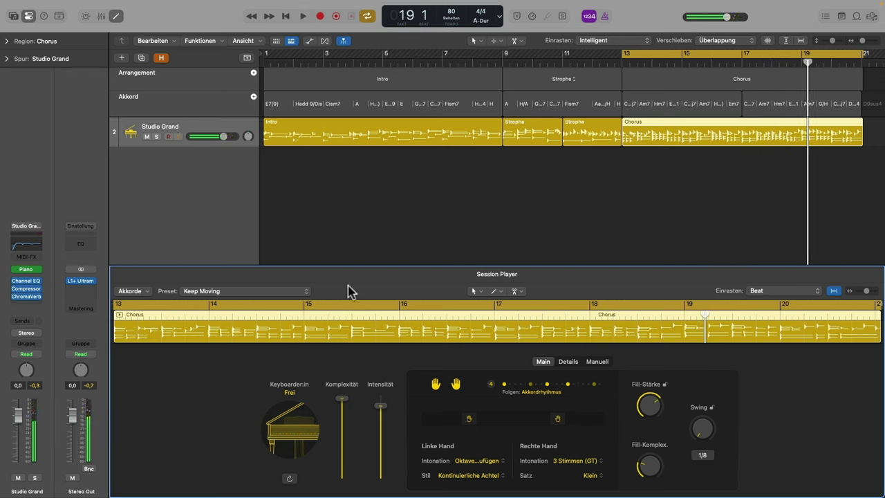
Switch the Chorus to the Gentle Ballad preset and audition it
click(300, 292)
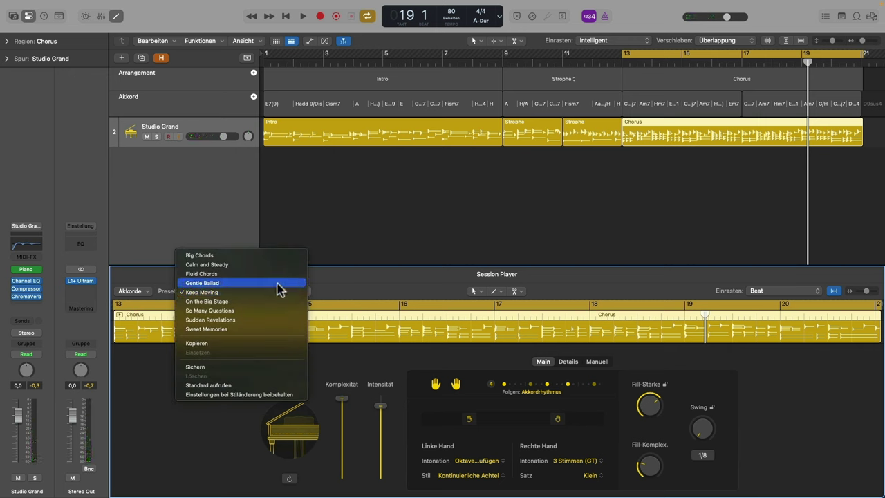
click(244, 283)
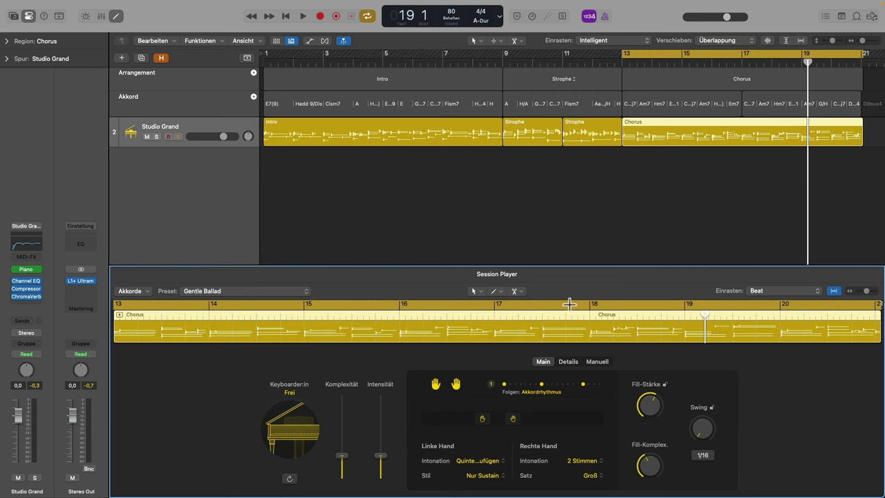
key(space)
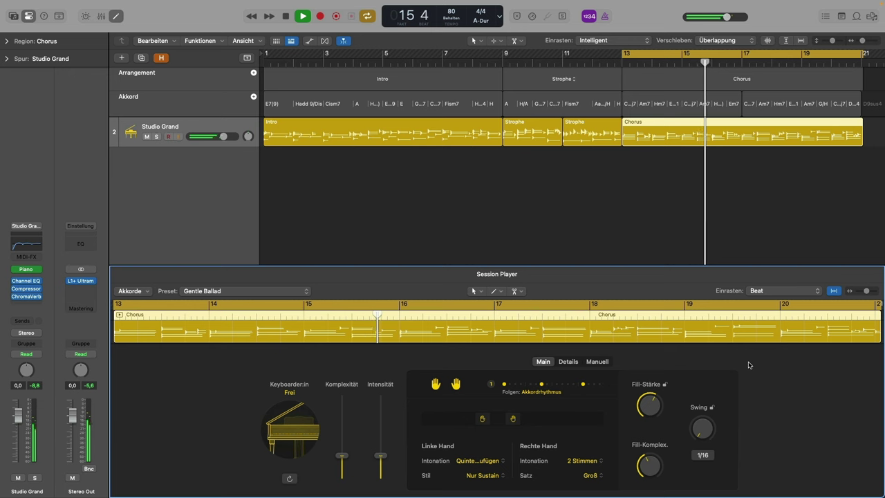
Stop playback, apply the Keep Moving preset to the Chorus region, and place the playhead at bar 17
key(space)
click(296, 291)
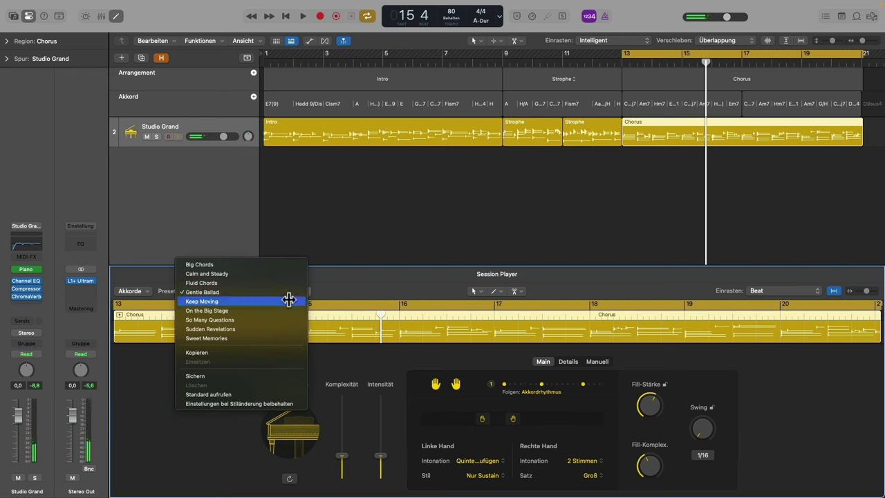
click(287, 301)
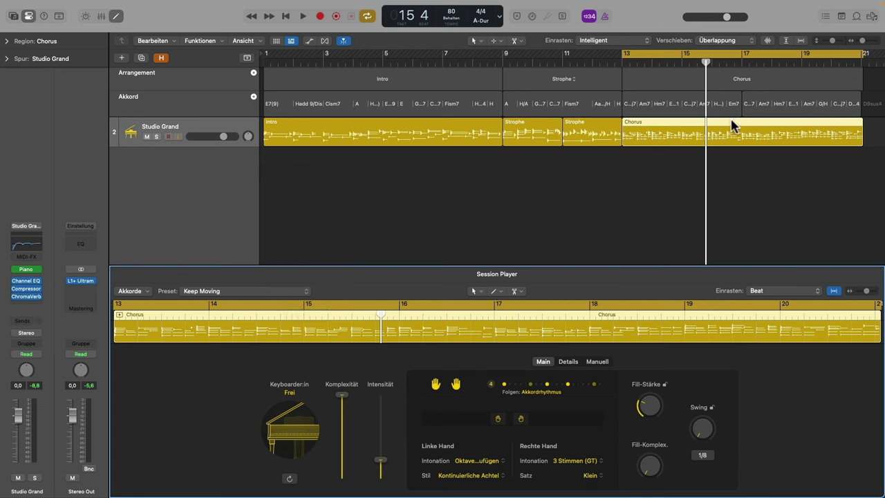
click(742, 63)
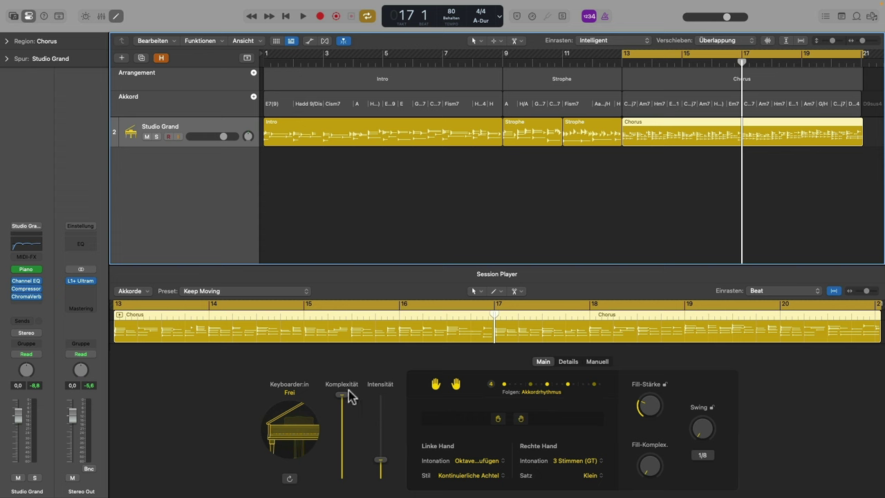
Lower the Chorus complexity slightly, raise its intensity to a high level, and increase the fill amount and fill complexity
drag(343, 399, 341, 408)
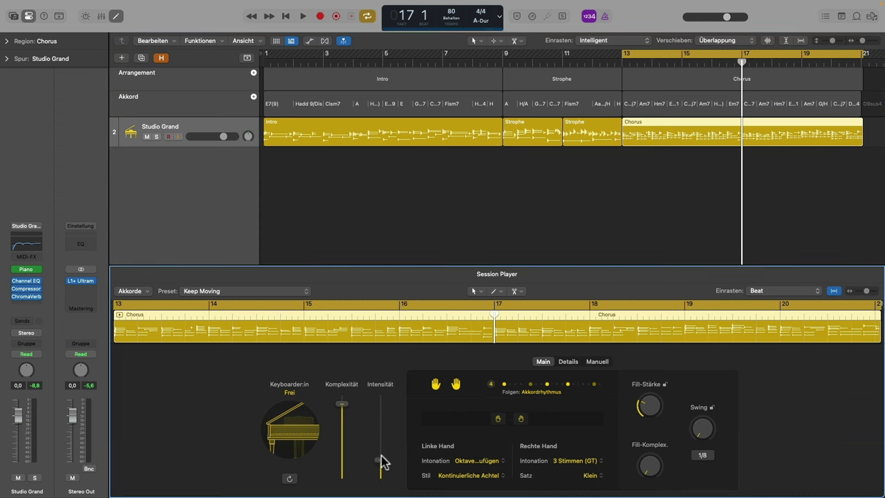
drag(381, 460, 380, 406)
drag(648, 423, 630, 393)
mouse_move(645, 466)
mouse_down()
mouse_move(636, 411)
mouse_move(654, 412)
mouse_up()
Spread the Chorus hands further apart and set the left-hand style to Komplex
mouse_move(498, 418)
mouse_down()
mouse_move(479, 419)
mouse_move(535, 423)
mouse_up()
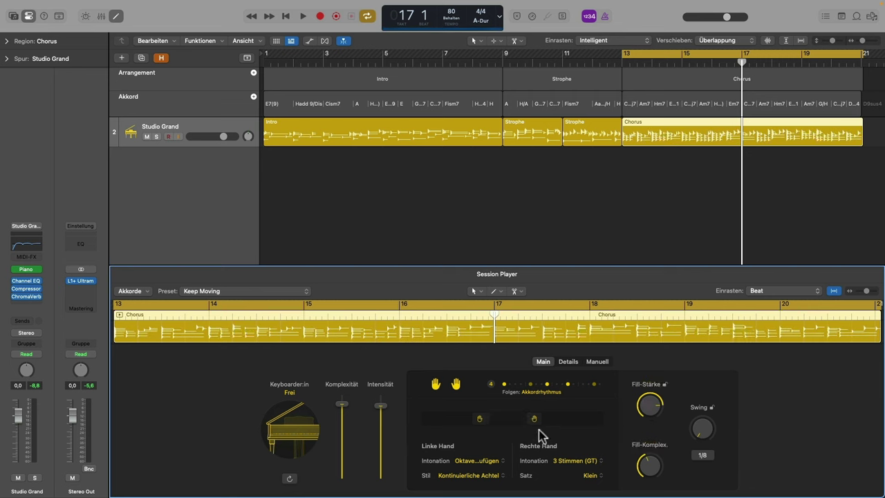
click(503, 476)
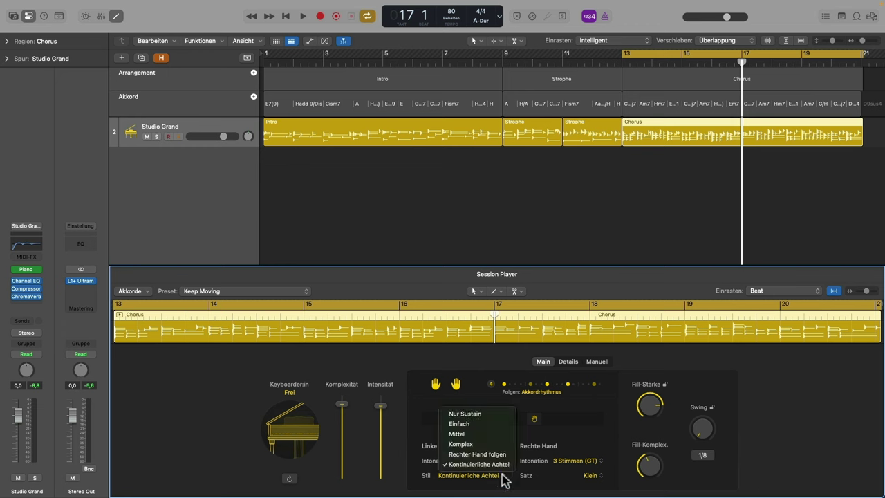
click(500, 444)
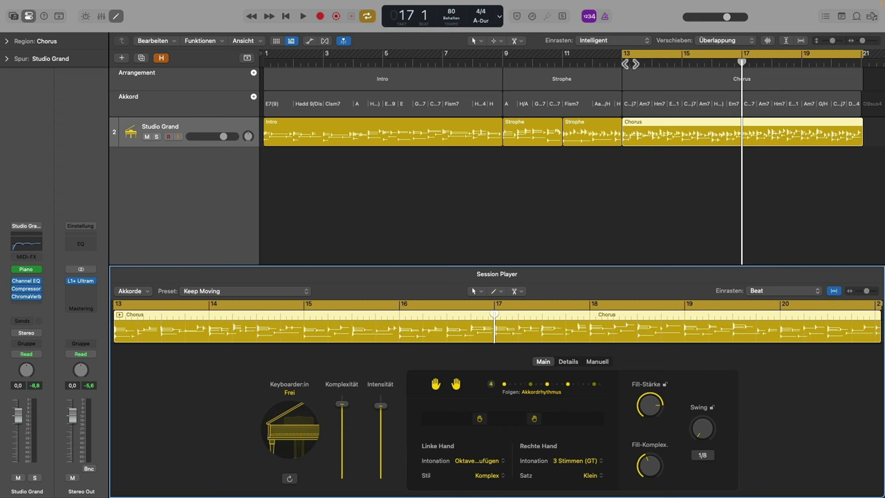
Extend the cycle range back to bar 1 and select the Intro, both Strophe regions and the Chorus
drag(622, 53, 265, 105)
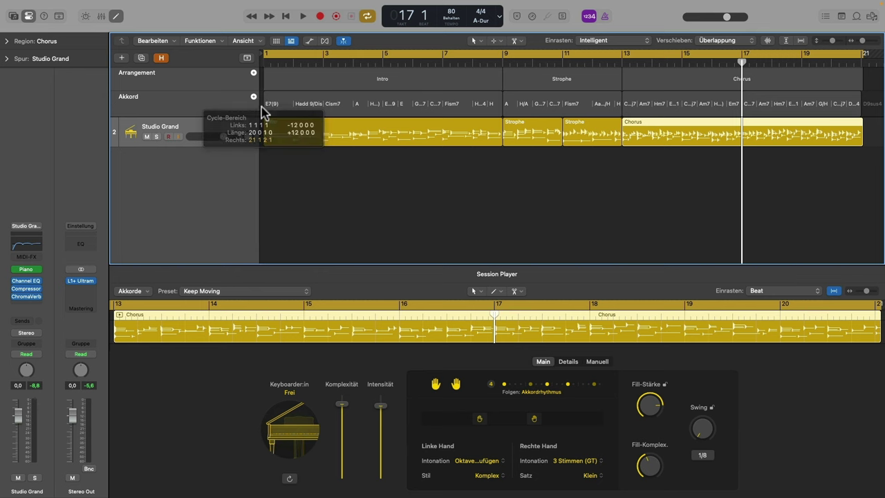
click(399, 175)
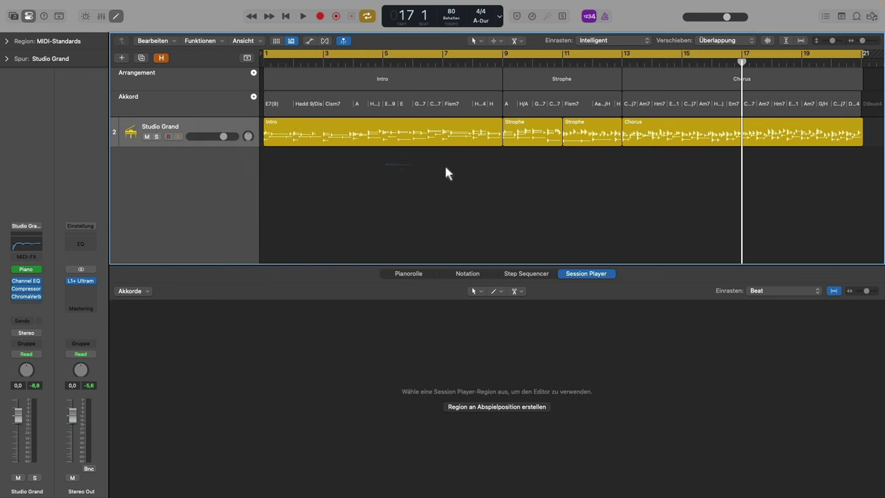
drag(446, 173, 671, 142)
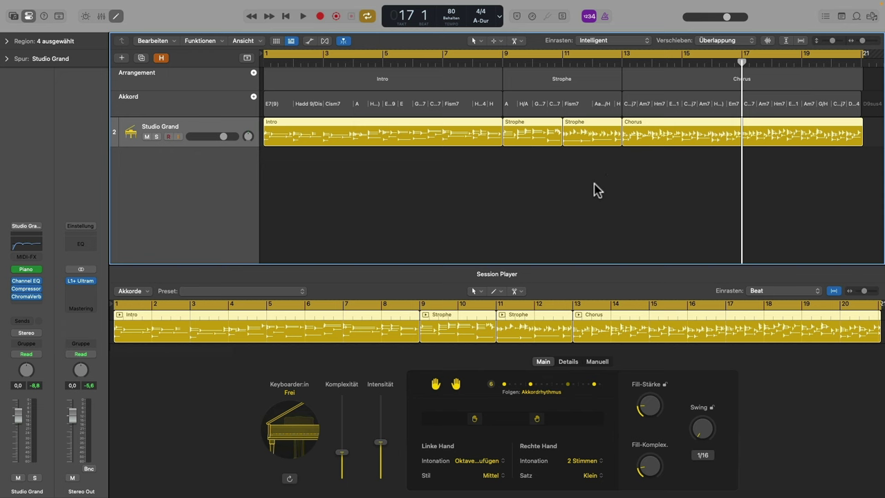
Play back the whole arrangement from the Intro through the end of the Chorus, and stop
key(space)
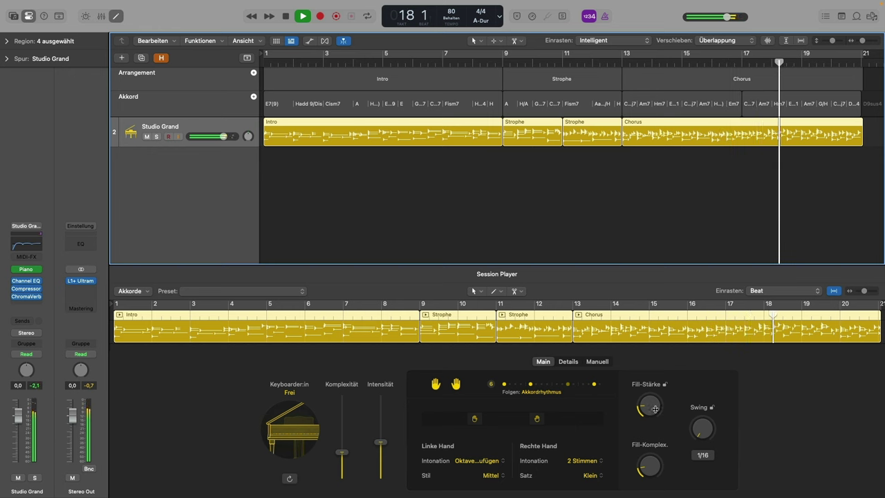
click(753, 362)
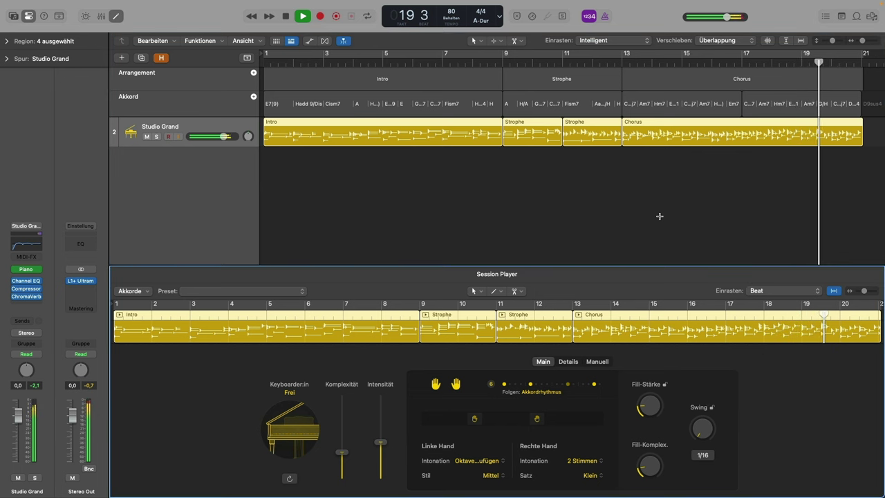
scroll(537, 232, left, 8)
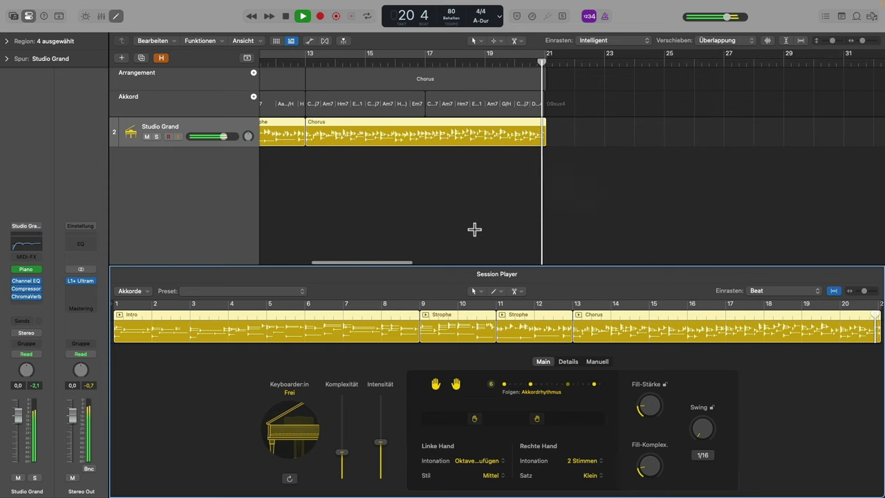
click(505, 219)
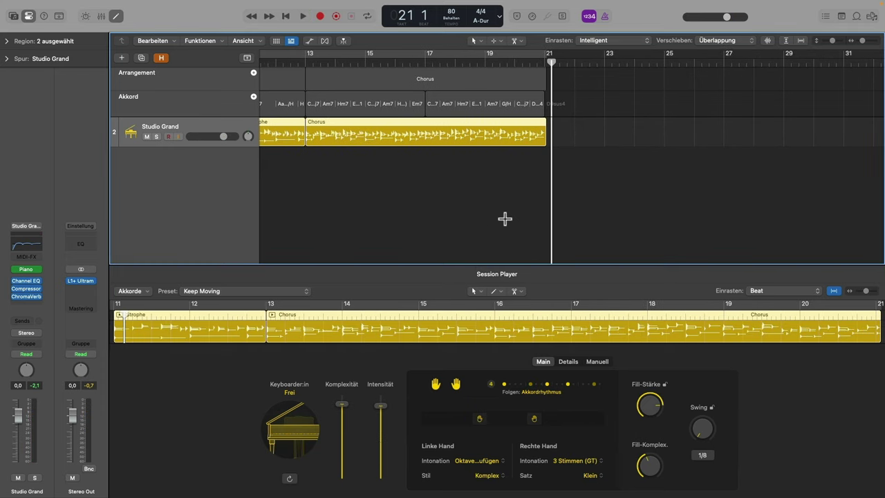
scroll(502, 219, left, 10)
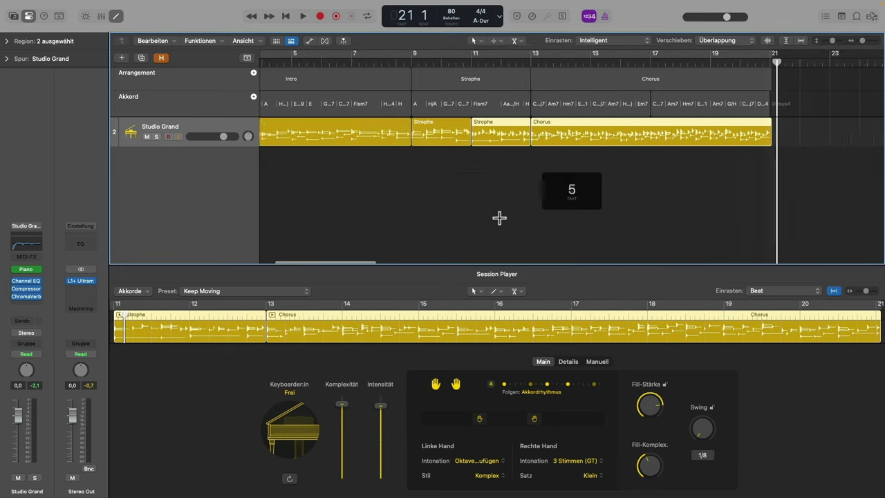
Select all four Session Player regions on the Studio Grand track and convert them to MIDI regions
click(456, 183)
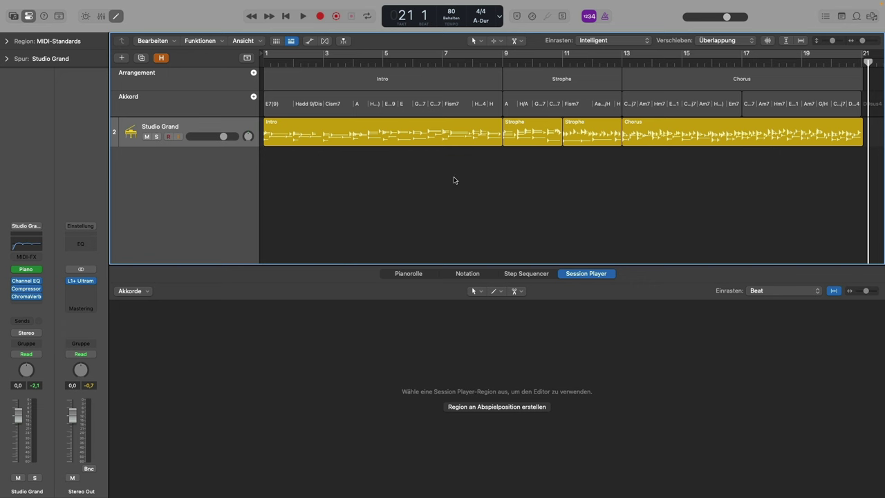
drag(437, 183, 683, 134)
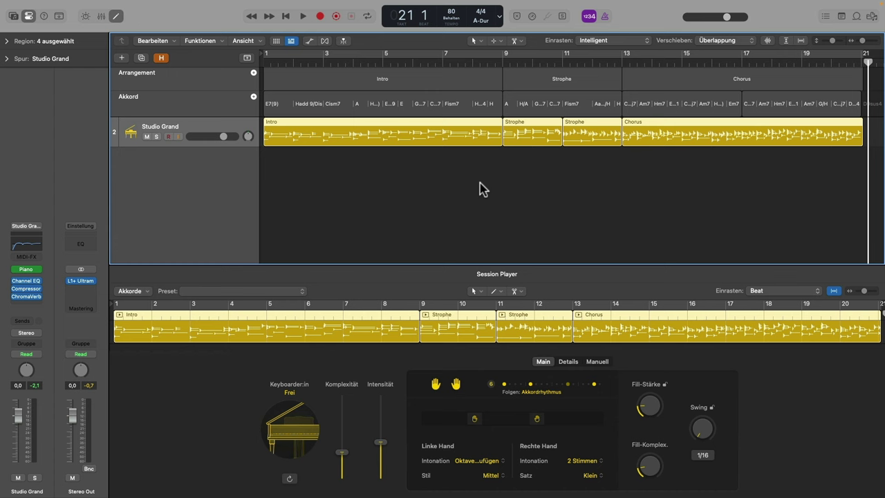
right_click(674, 125)
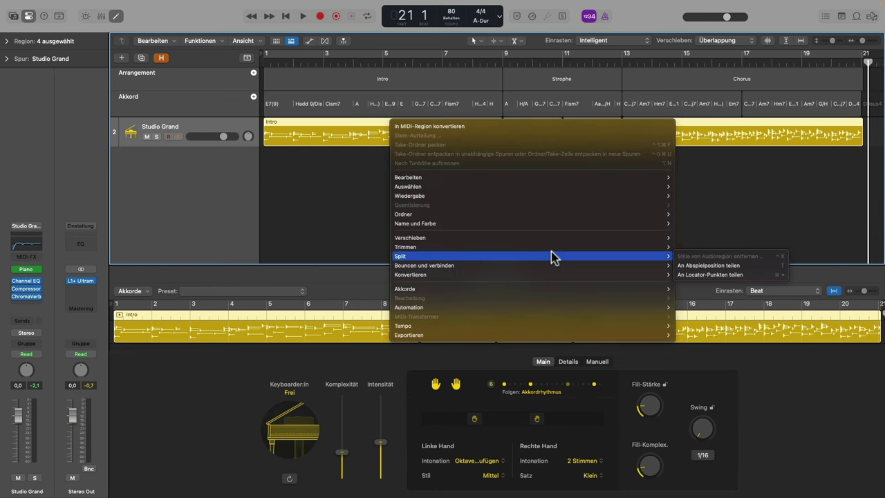
mouse_move(567, 277)
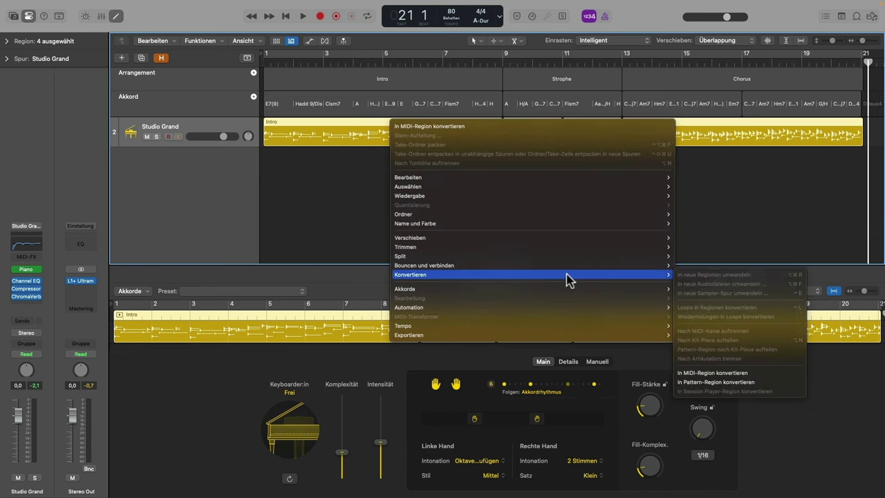
click(728, 373)
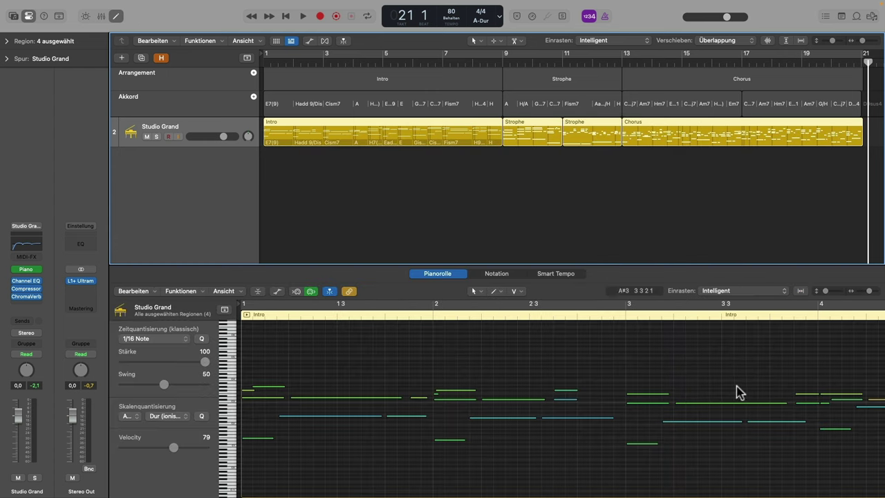
Select individual Chorus notes in the piano roll to compare their velocities
ctrl+alt+click(662, 355)
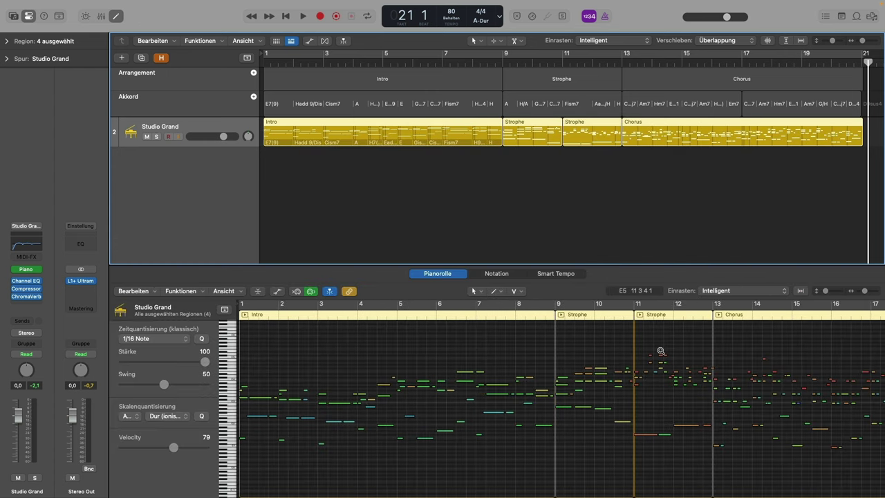
ctrl+alt+click(662, 352)
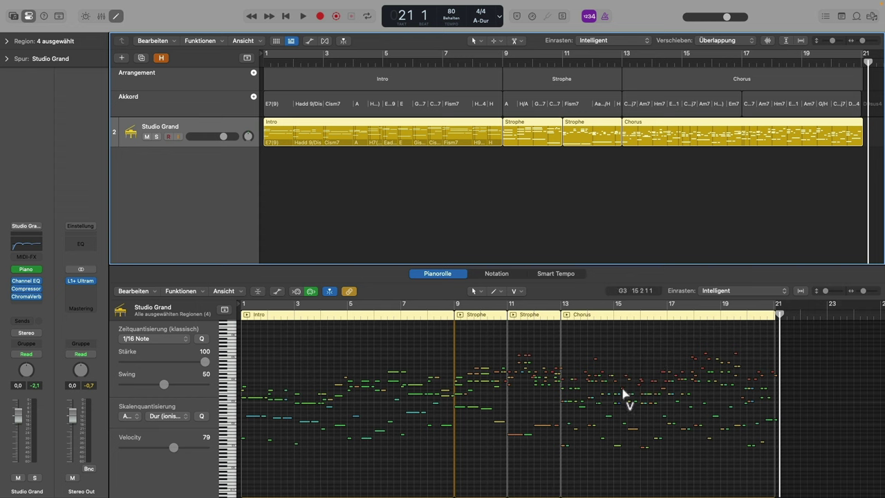
click(624, 394)
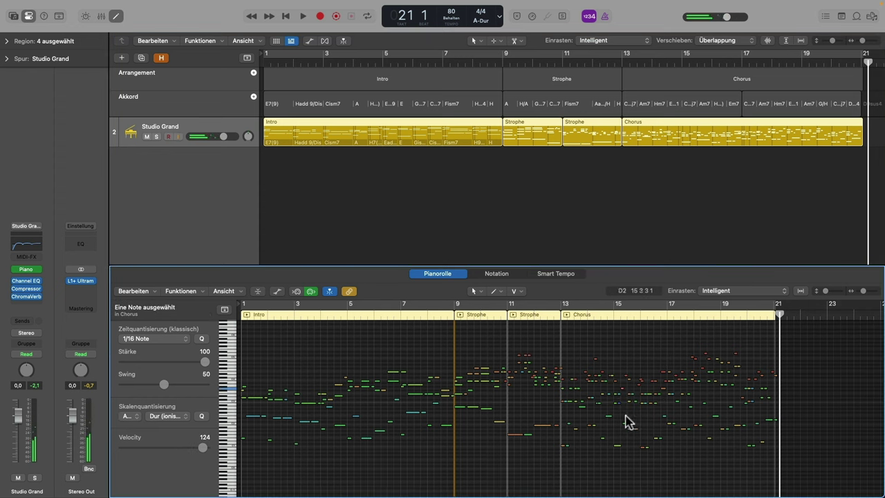
drag(622, 399, 618, 401)
Insert the Velocity Processor MIDI effect on the Studio Grand channel
click(33, 258)
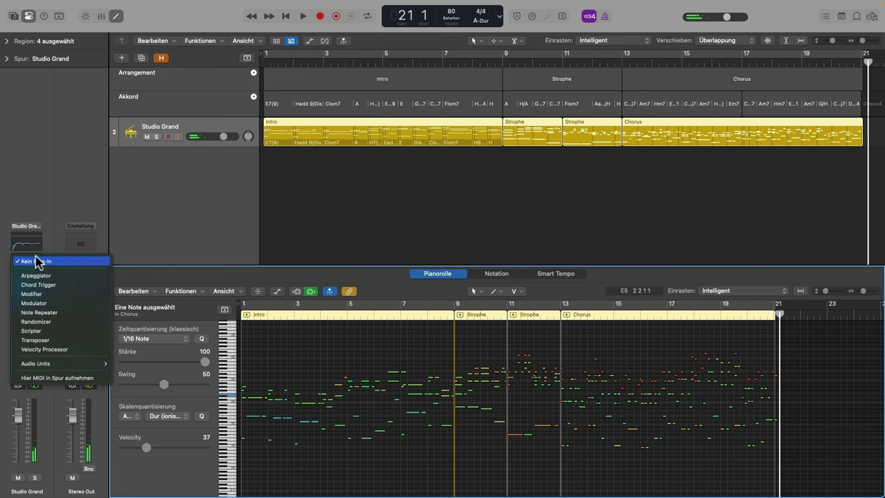
click(44, 349)
click(276, 117)
click(27, 256)
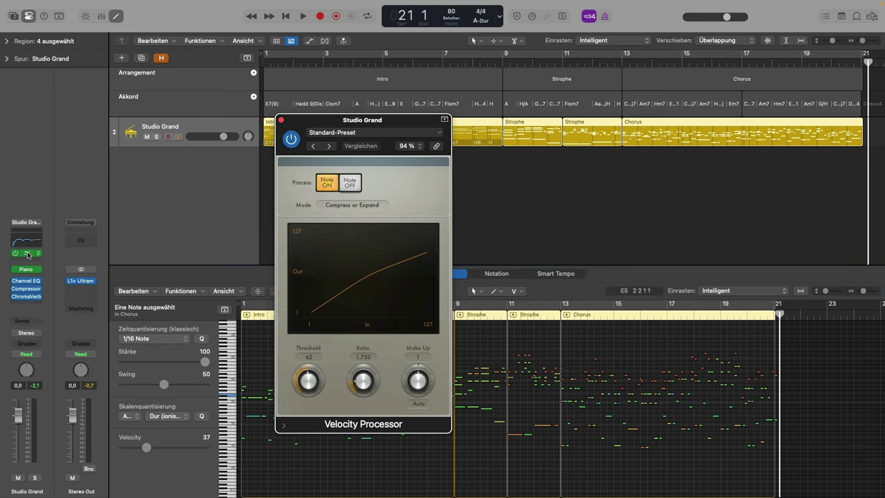
Set the Velocity Processor to the Value or Range mode, switch it to Range, and close the plug-in window
click(379, 205)
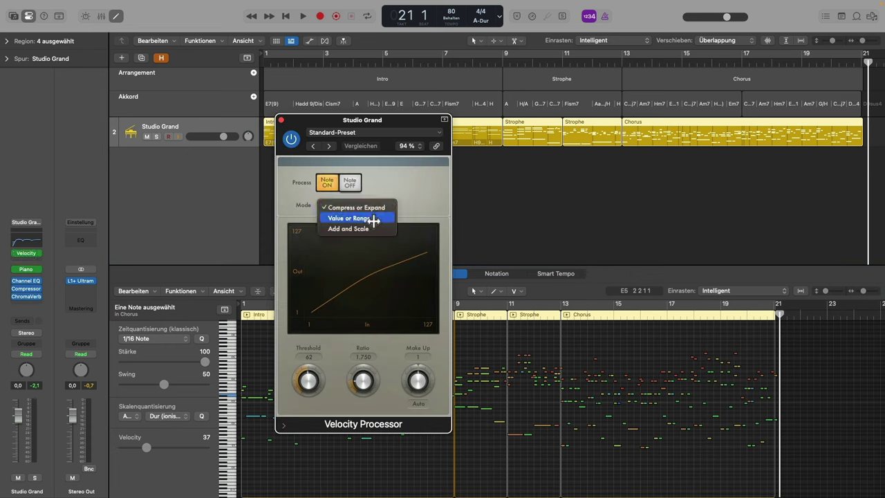
click(373, 219)
click(340, 241)
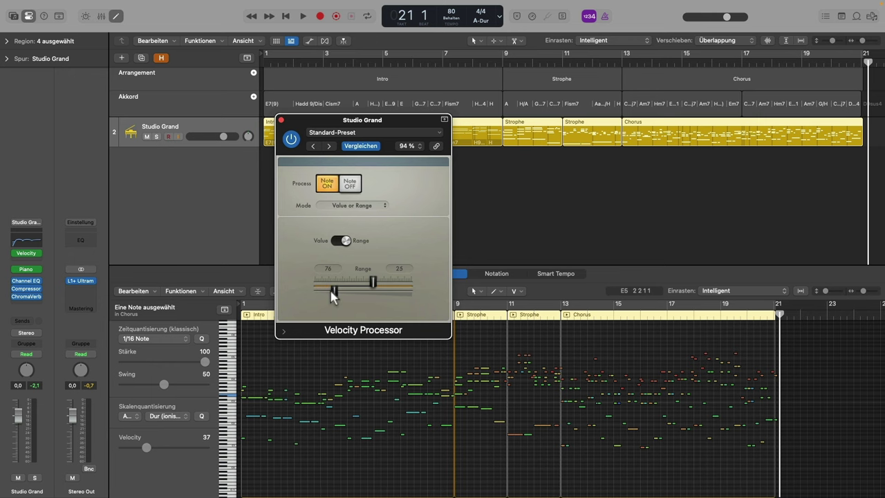
click(280, 119)
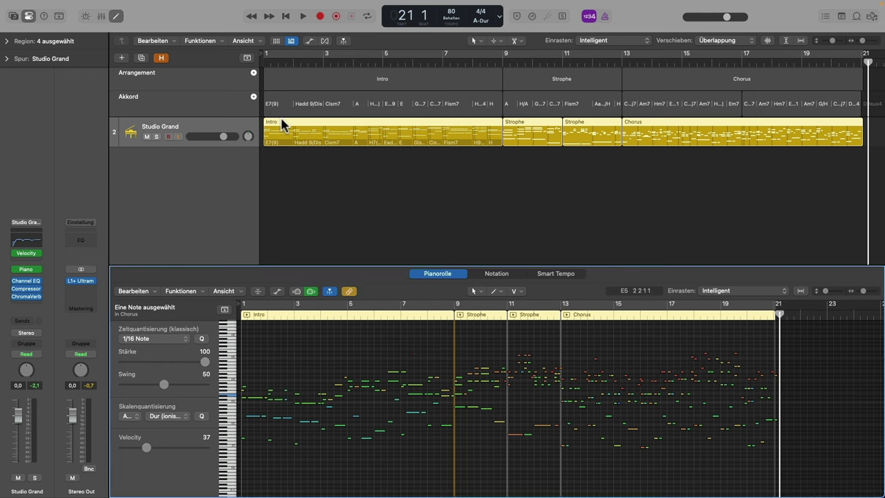
Select the four-note chord at bar 14 of the Chorus in the piano roll to check it
ctrl+alt+click(515, 216)
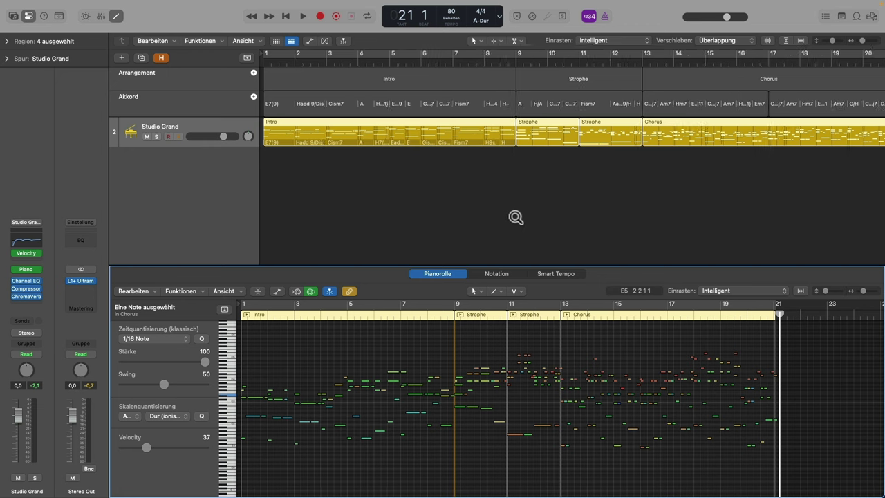
scroll(484, 397, right, 5)
ctrl+alt+click(489, 393)
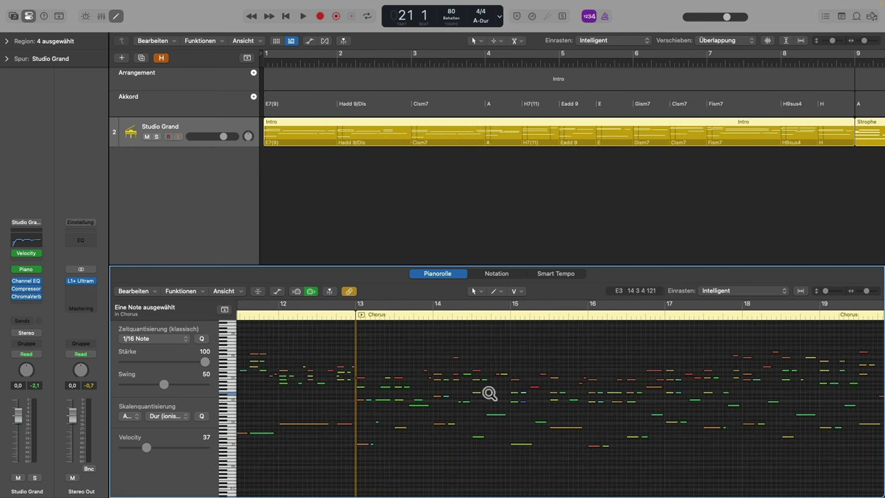
ctrl+alt+click(490, 392)
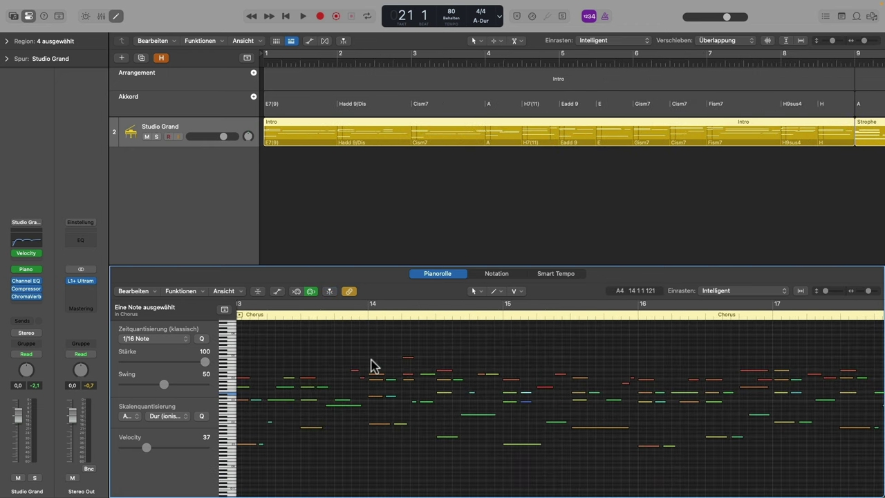
drag(372, 365, 362, 381)
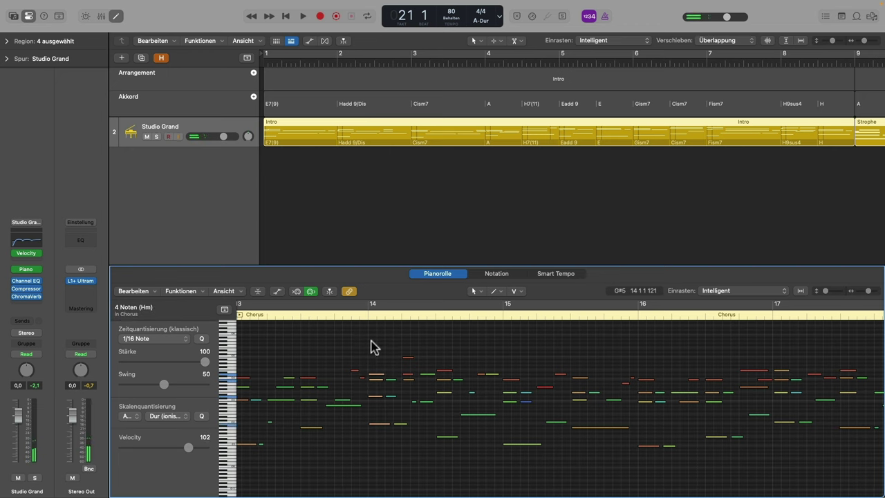
Briefly play the arrangement from bar 1, return to the start, and deselect all regions
ctrl+alt+click(340, 202)
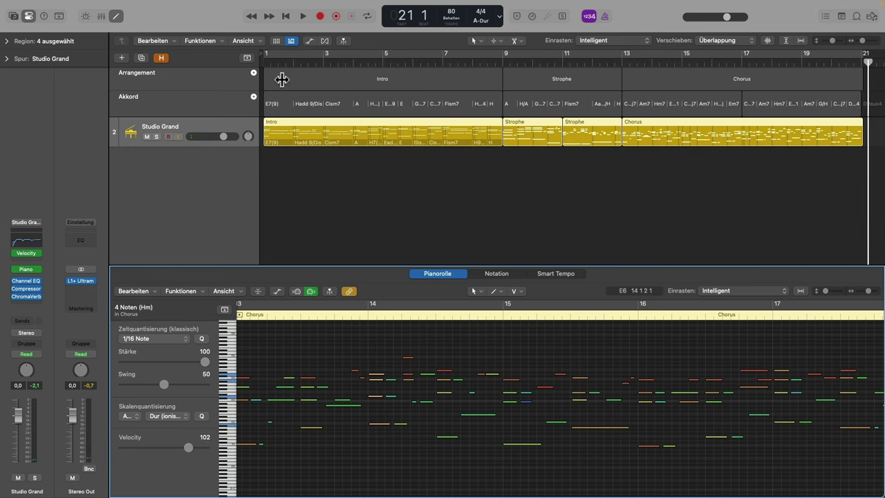
key(Return)
key(space)
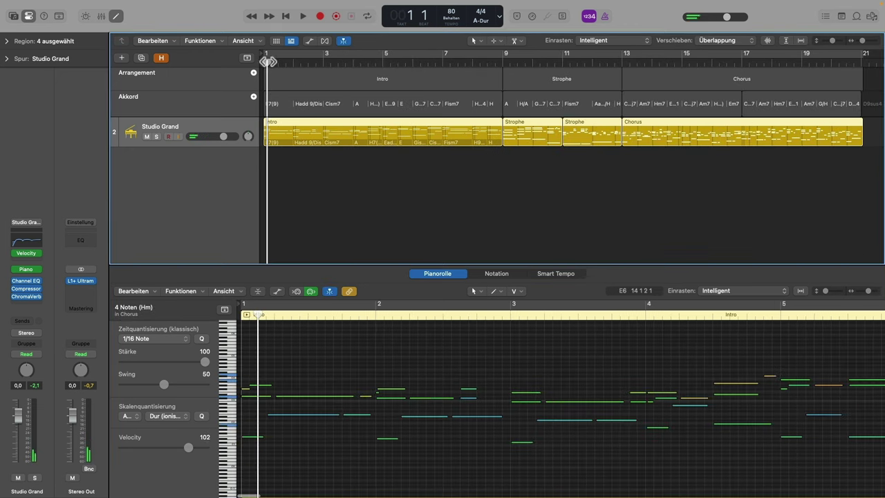
ctrl+alt+click(275, 146)
click(314, 176)
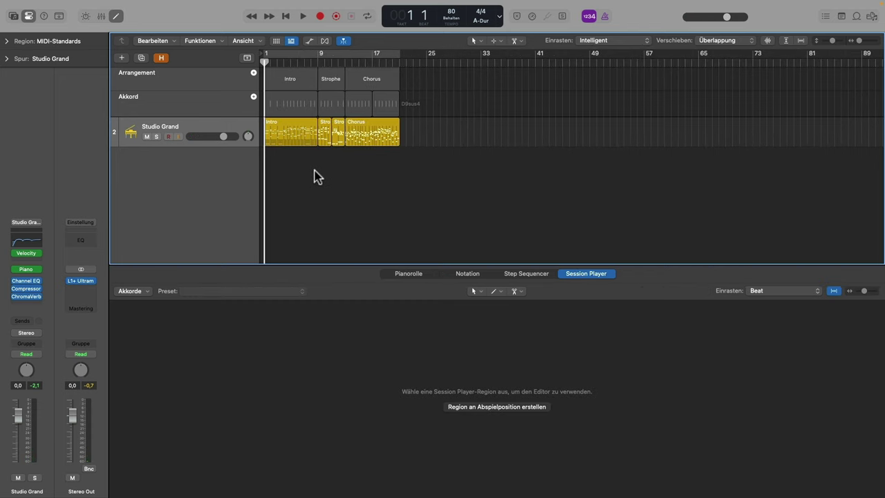
Replace the Studio Grand patch with Wurlitzer Classic from the library's Vintage Electric Piano sounds
key(z)
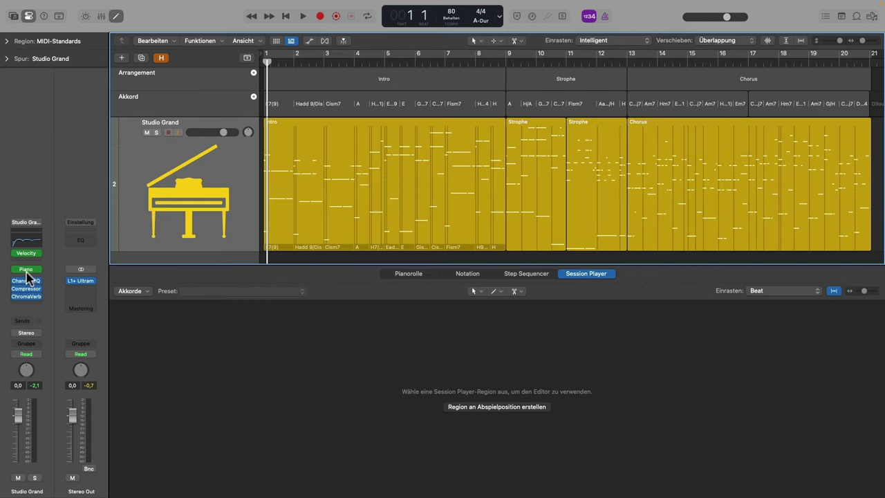
key(y)
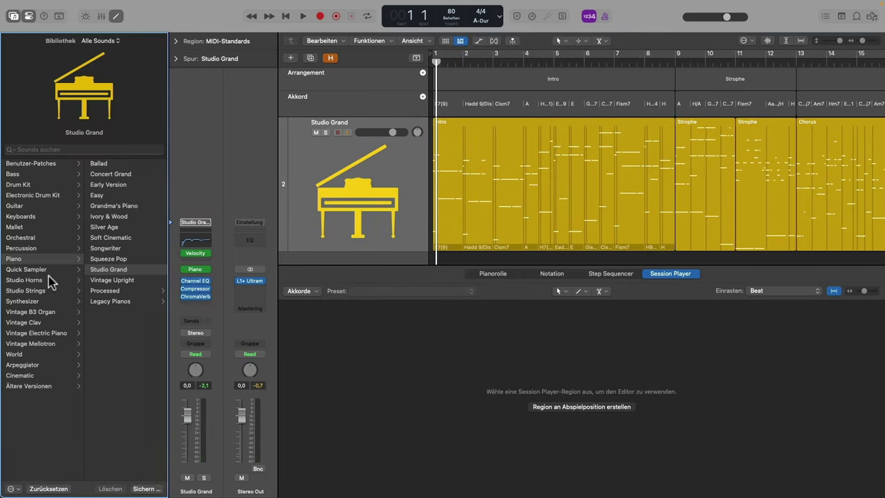
click(65, 338)
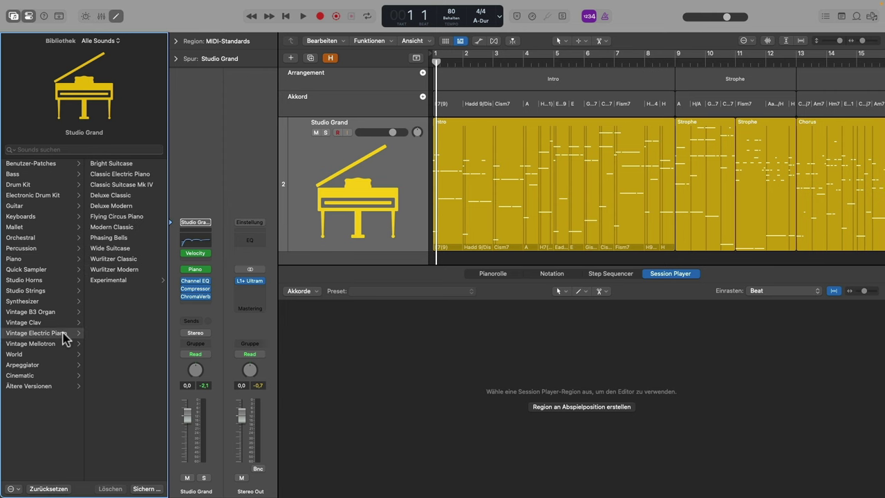
click(123, 260)
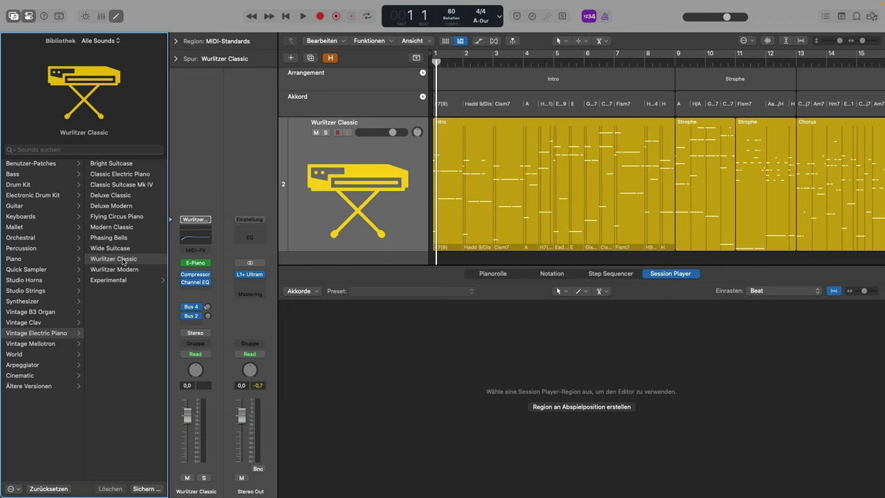
Change the electric piano instrument's model to Stage Mark II and close its plug-in window
click(195, 219)
click(433, 164)
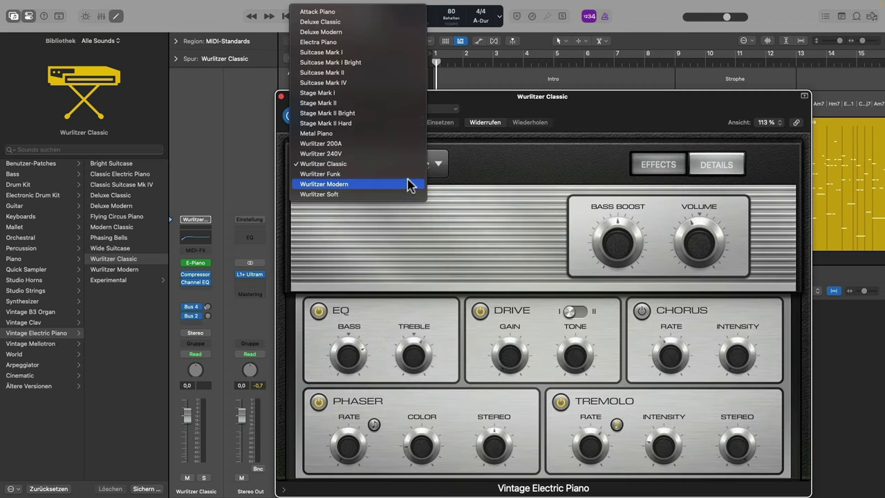
click(364, 103)
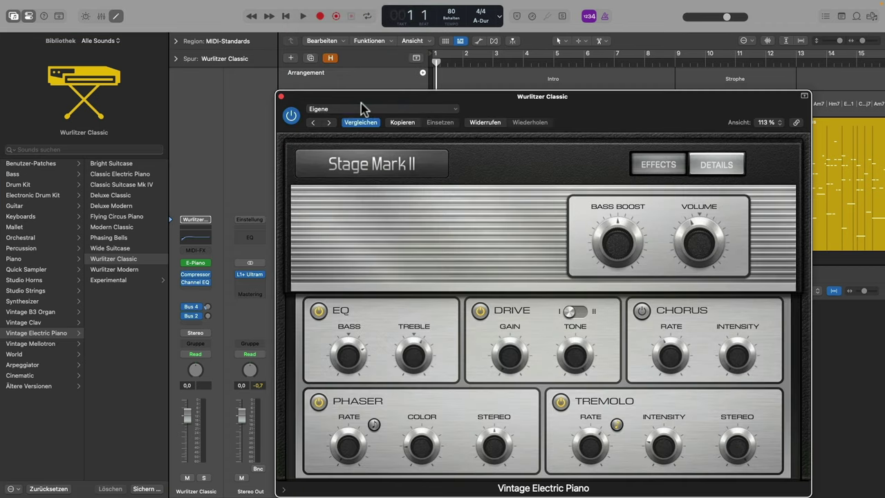
click(281, 97)
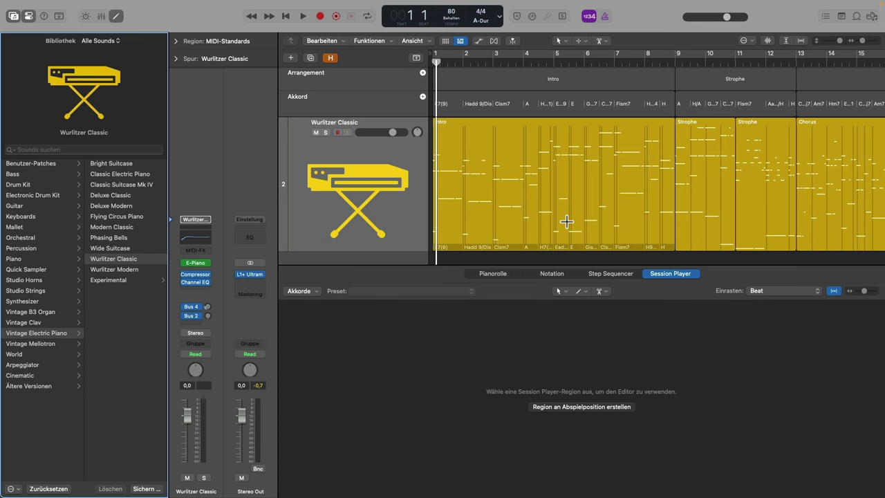
Select all four regions, display their notes in the piano roll, and play the arrangement from bar 1
key(p)
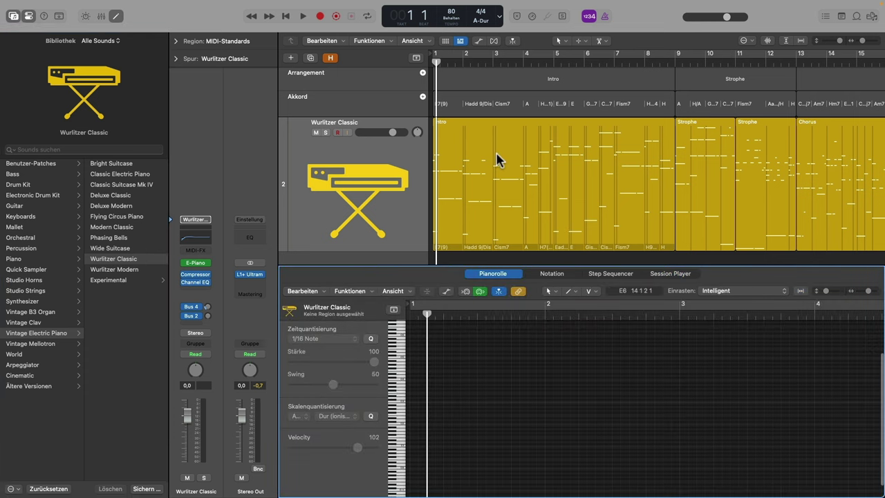
click(435, 65)
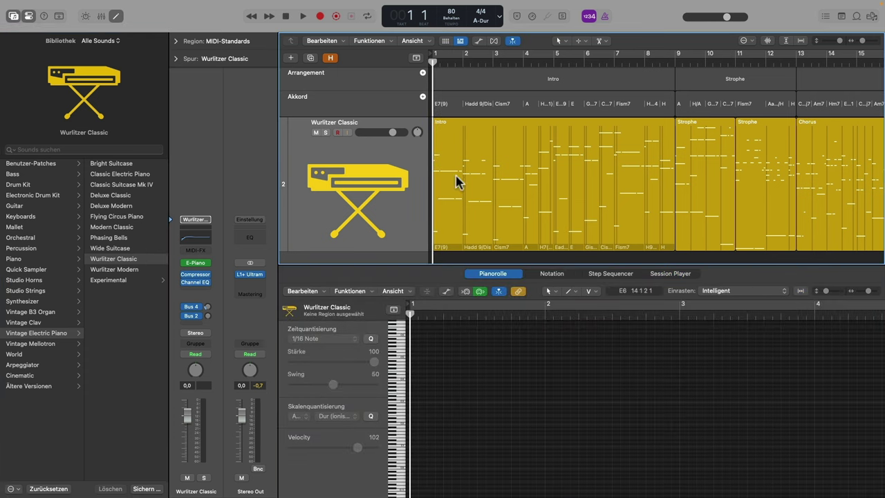
scroll(482, 190, down, 6)
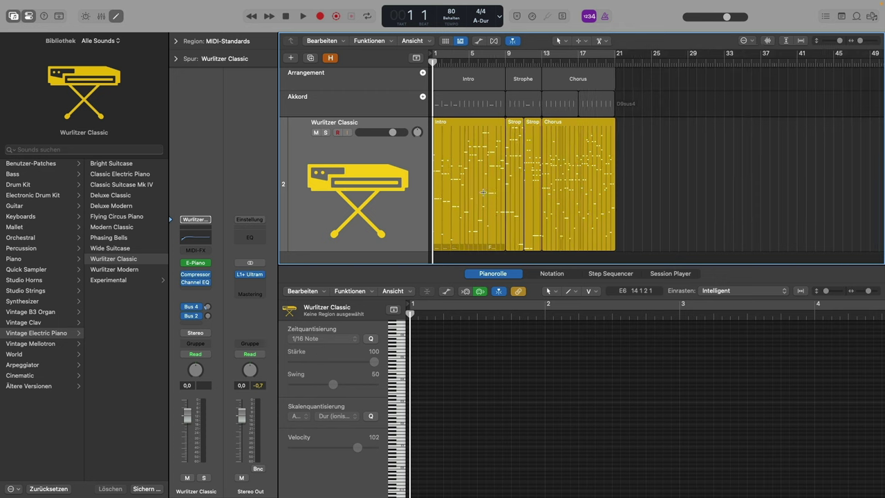
drag(669, 170, 477, 207)
key(space)
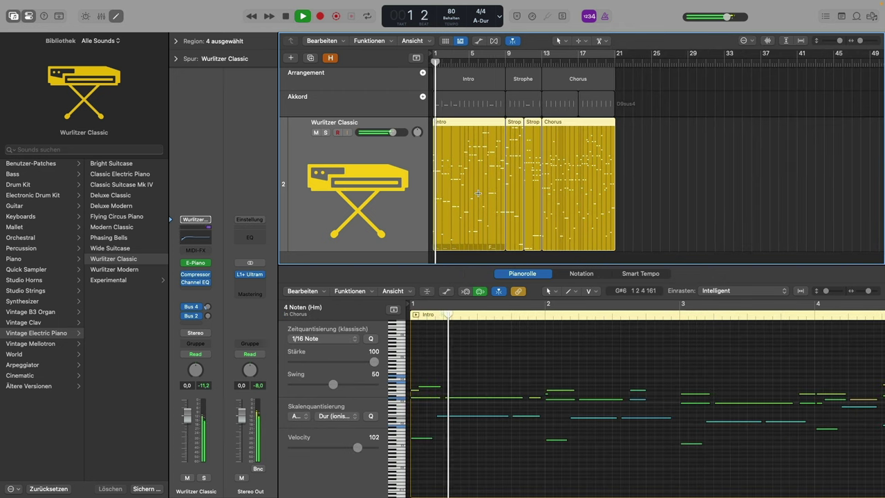
Audition the Strophe from bar 9 while viewing its notes, and stop playback at the Chorus in bar 13
click(507, 60)
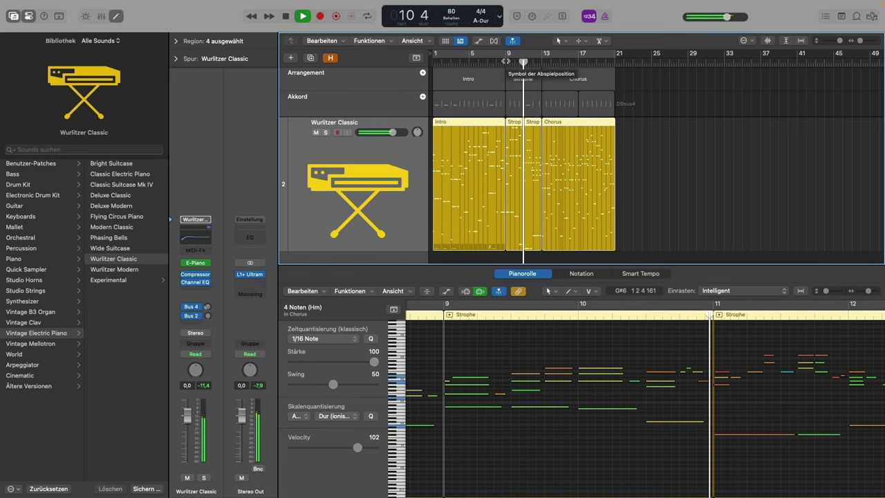
ctrl+alt+click(585, 339)
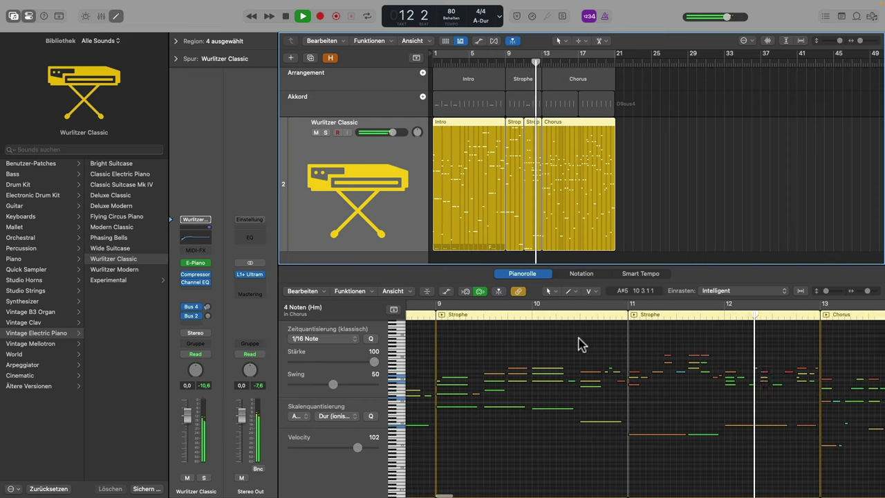
key(space)
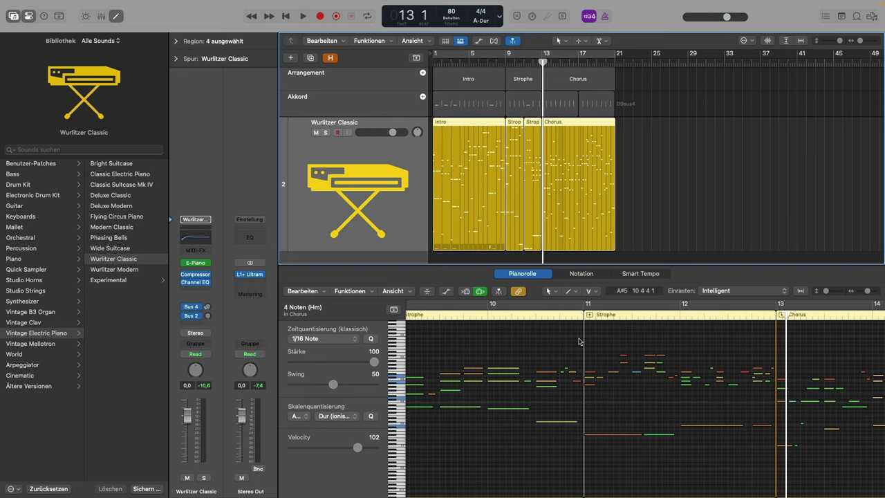